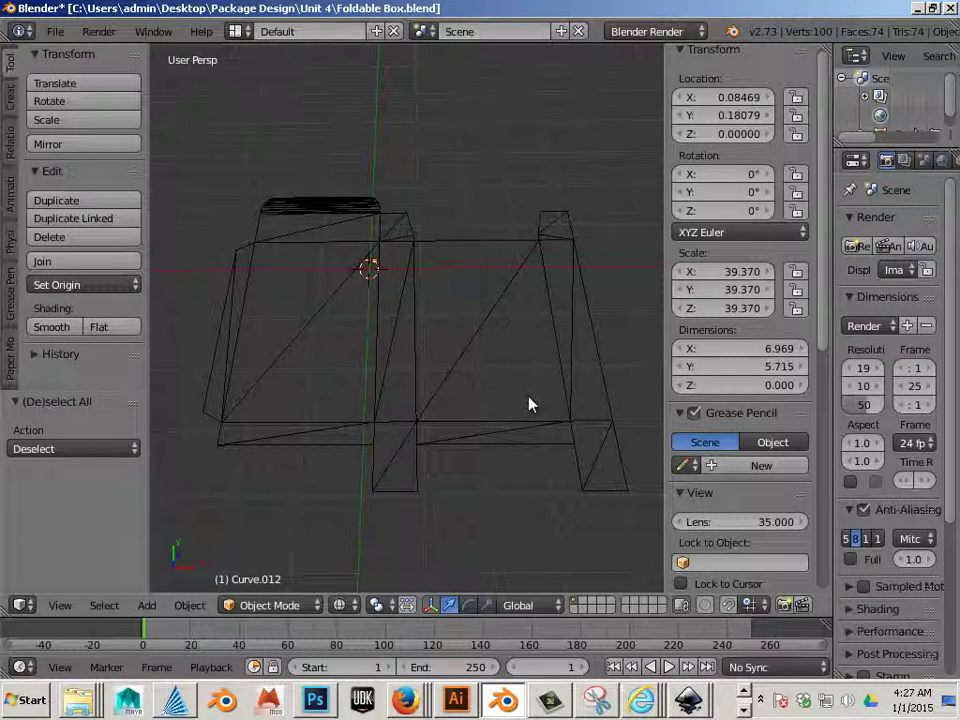
Switch to top orthographic view, zoom in, and select the Curve.012 dieline
key(KP_7)
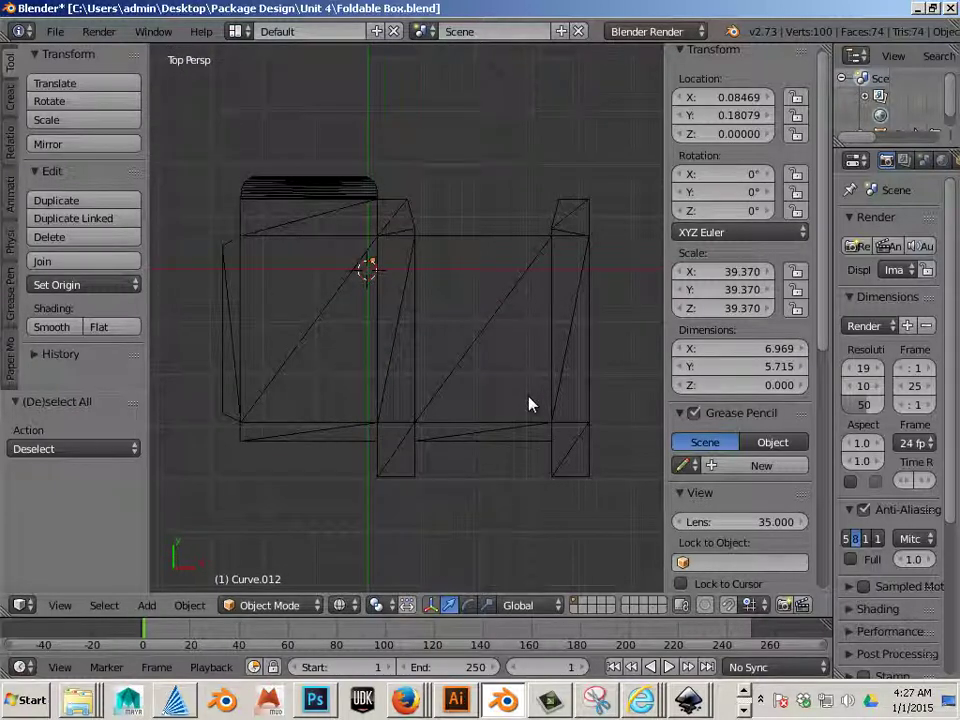
key(KP_5)
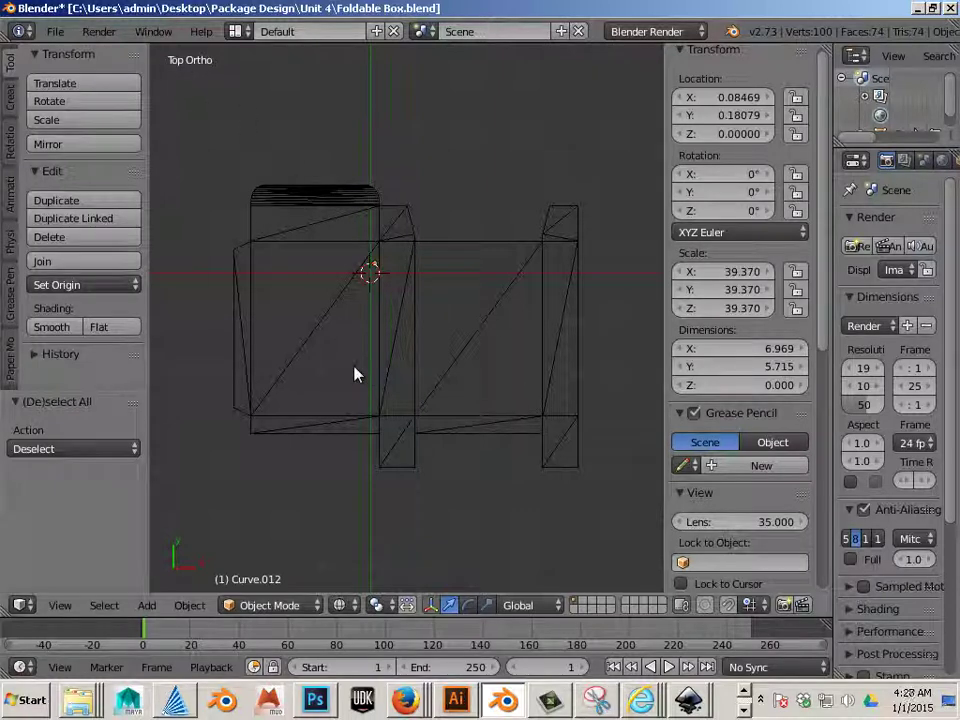
scroll(355, 375, up, 1)
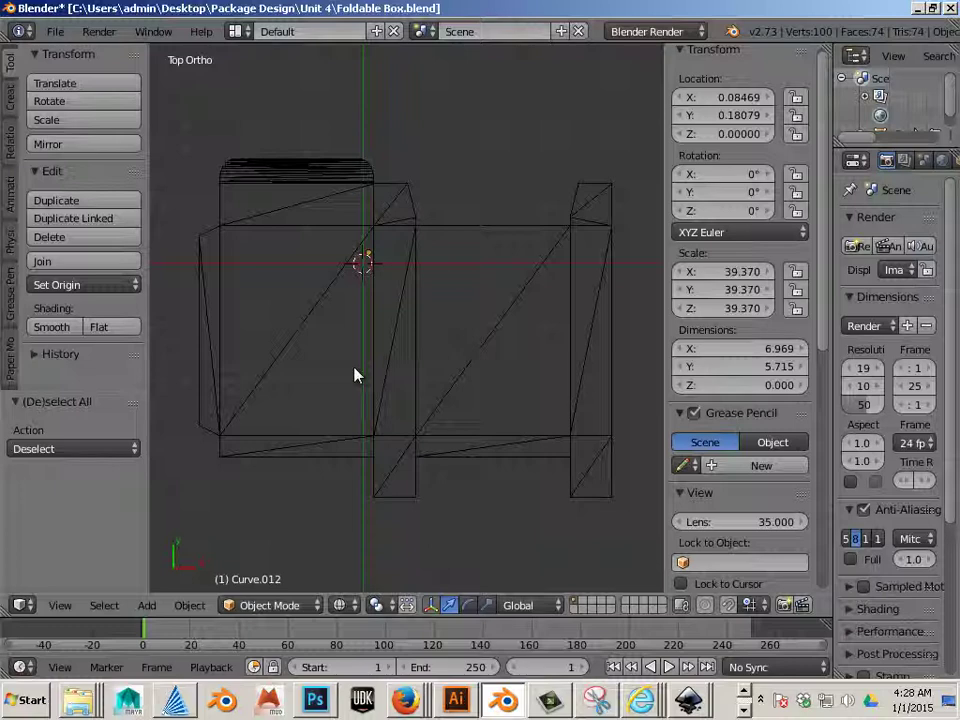
right_click(364, 364)
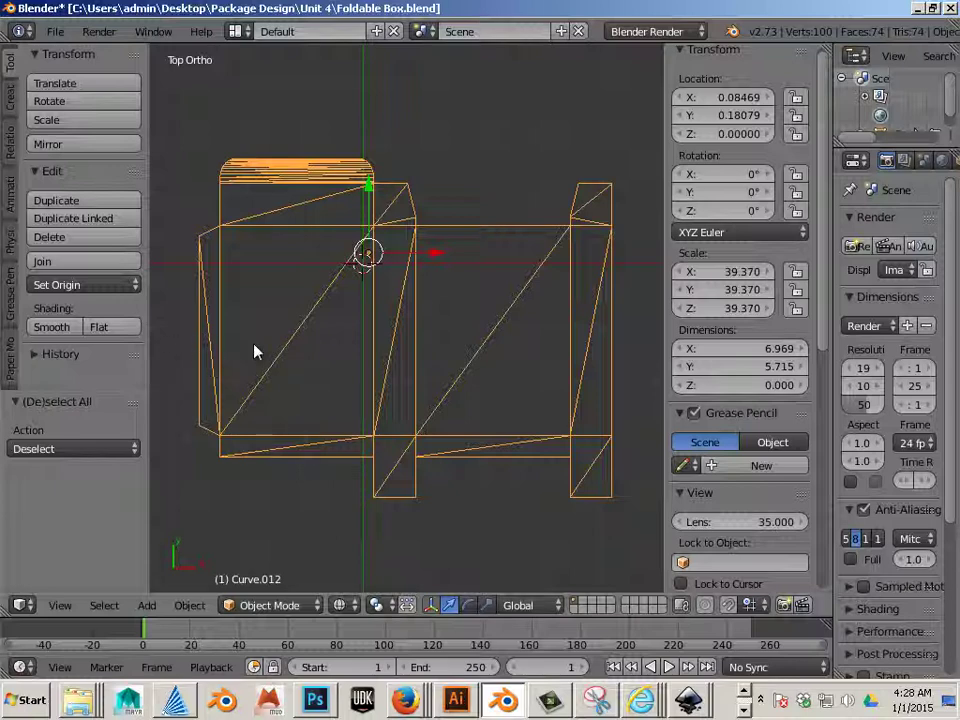
Add an armature at the 3D cursor from the Create tab
click(10, 102)
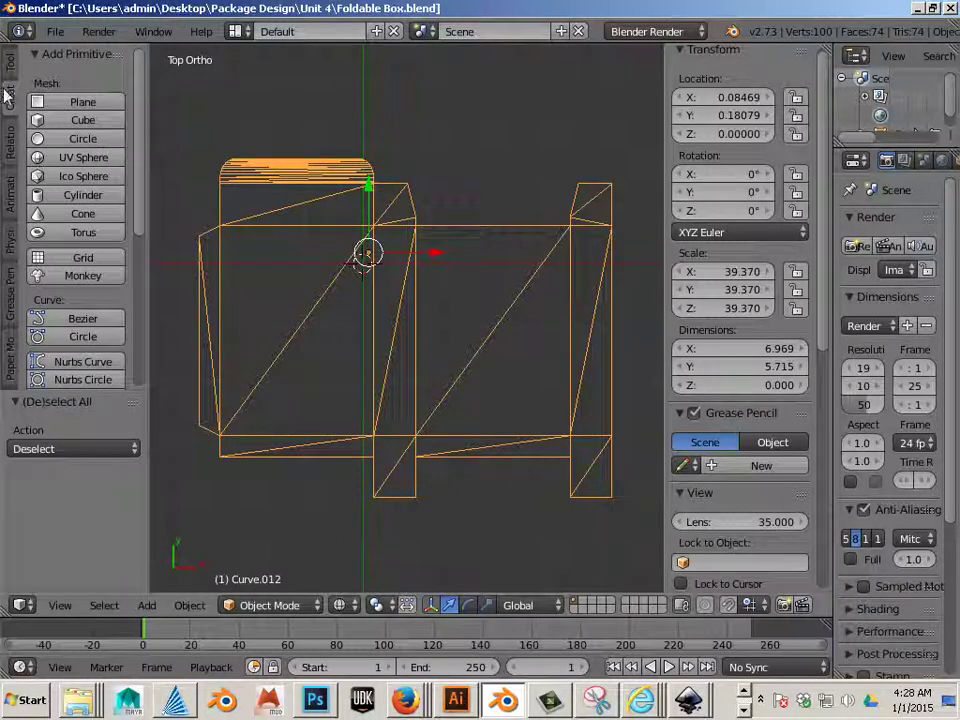
scroll(72, 192, down, 7)
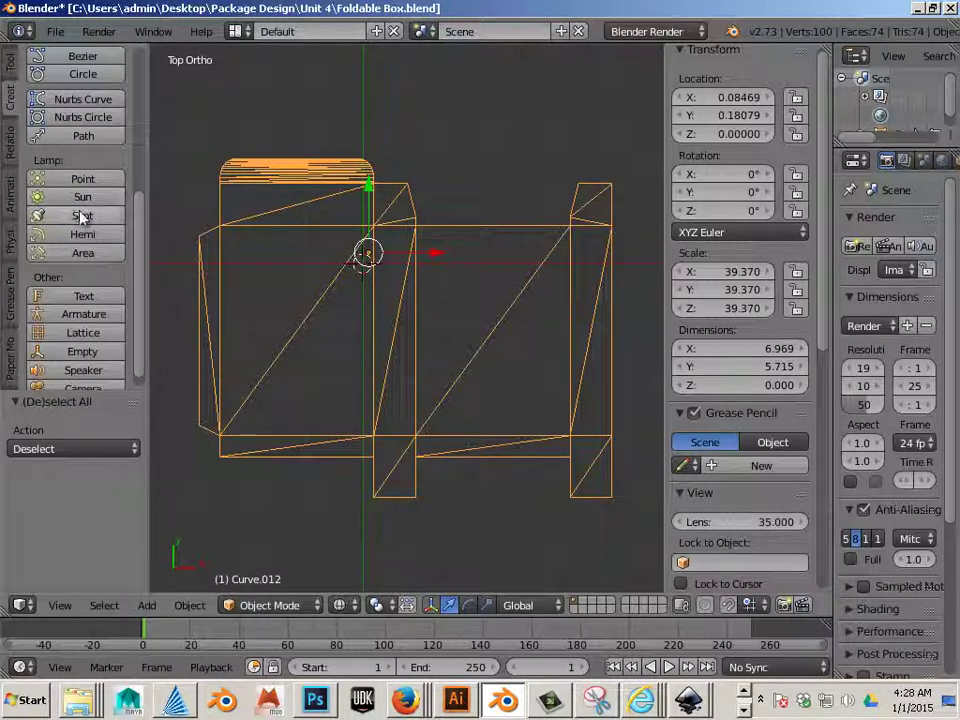
scroll(80, 217, down, 1)
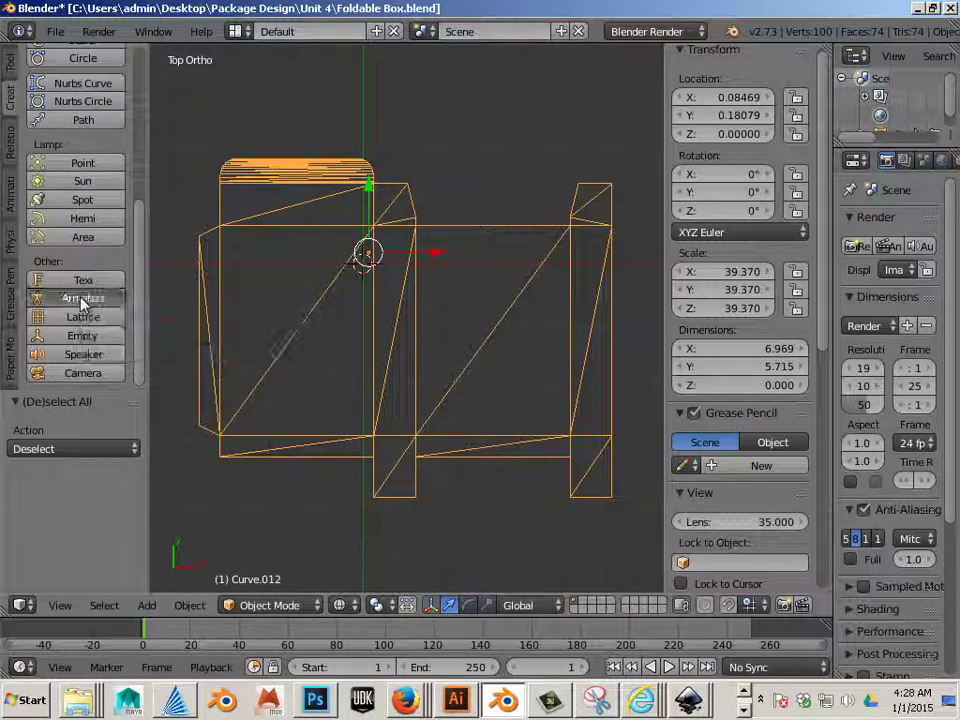
click(83, 298)
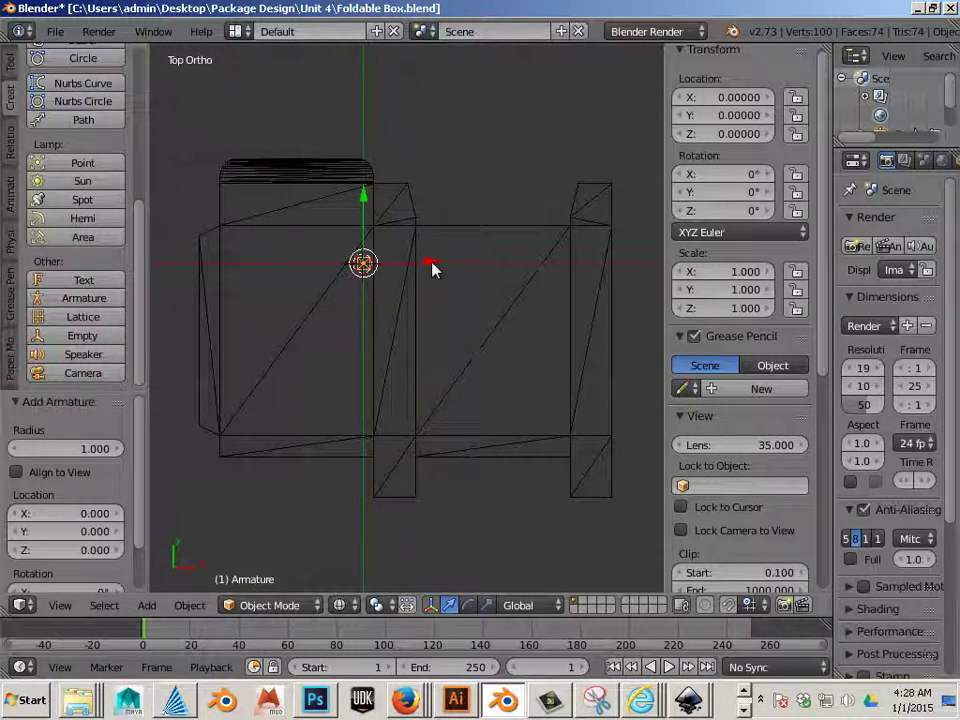
Move the armature to X 4.44375, Y -1.04373 at the dieline's right edge
drag(432, 268, 157, 311)
drag(597, 200, 584, 262)
drag(651, 326, 167, 328)
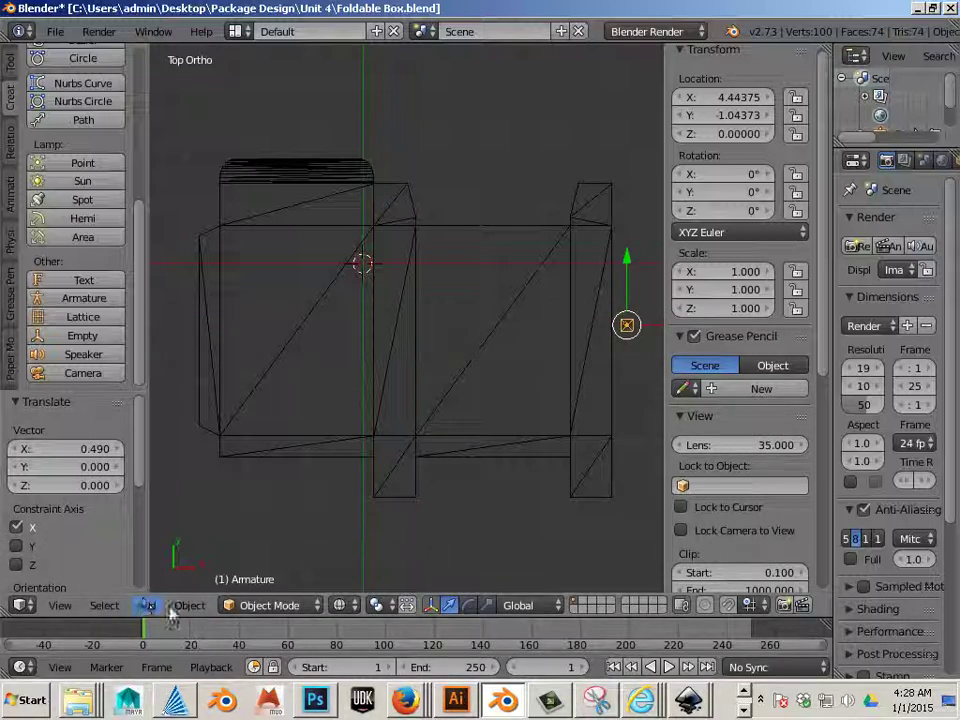
shift+middle_drag(484, 493, 429, 493)
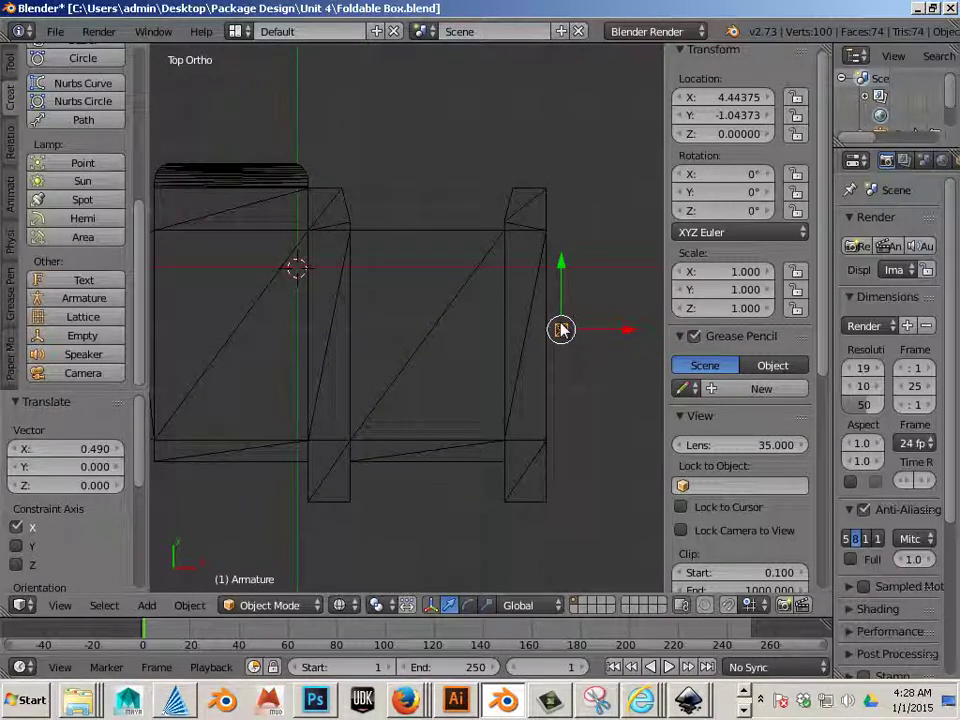
Rotate the armature to 270° about Y so the bone points left
key(ctrl+space)
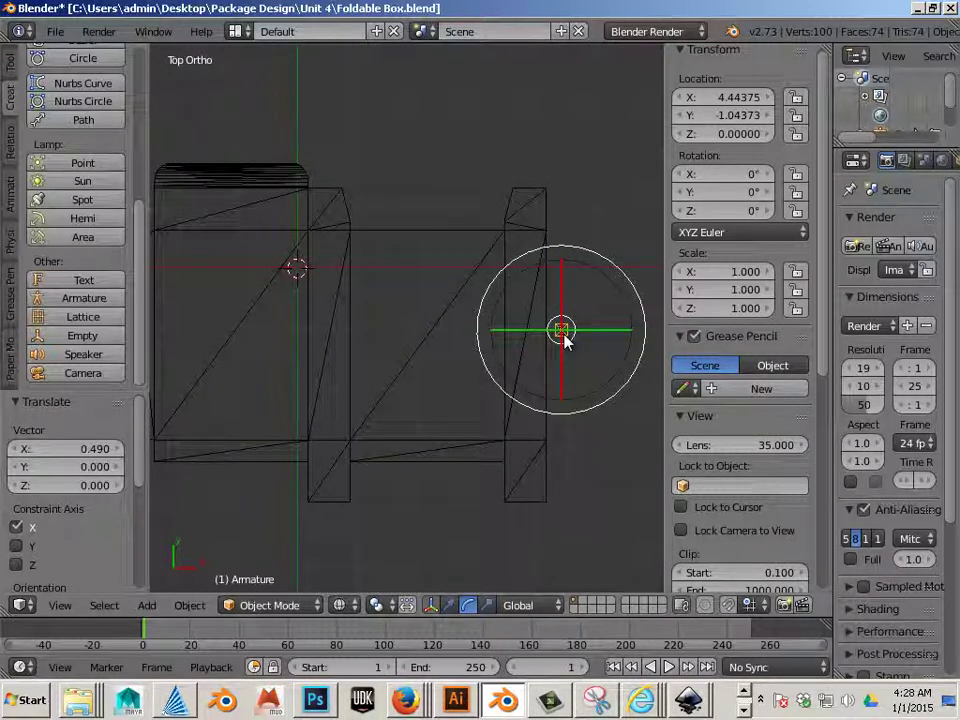
drag(588, 334, 563, 275)
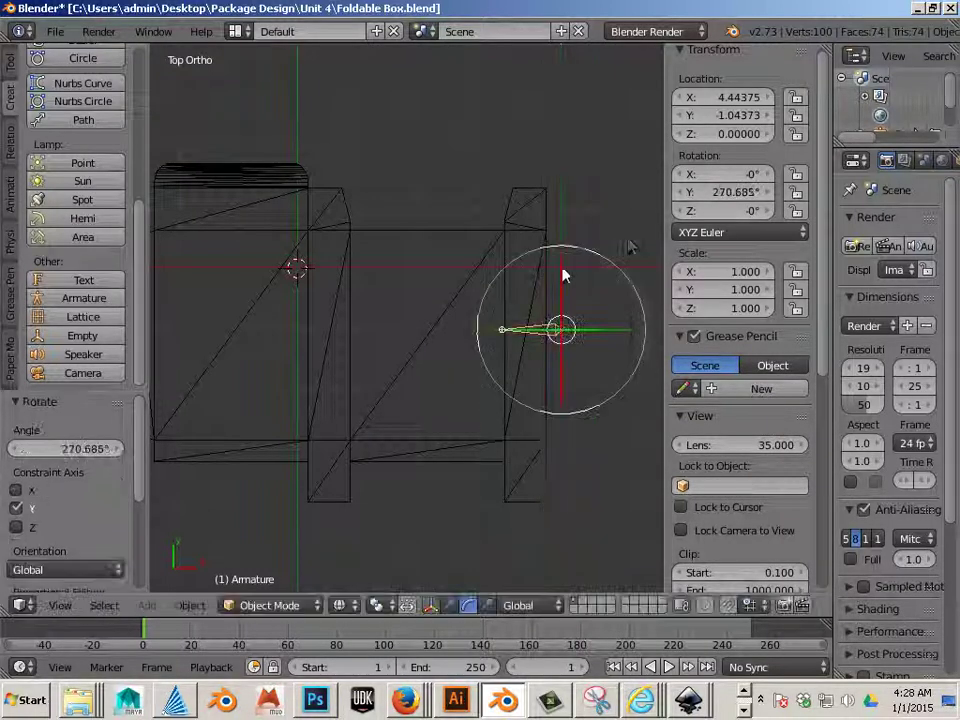
click(721, 193)
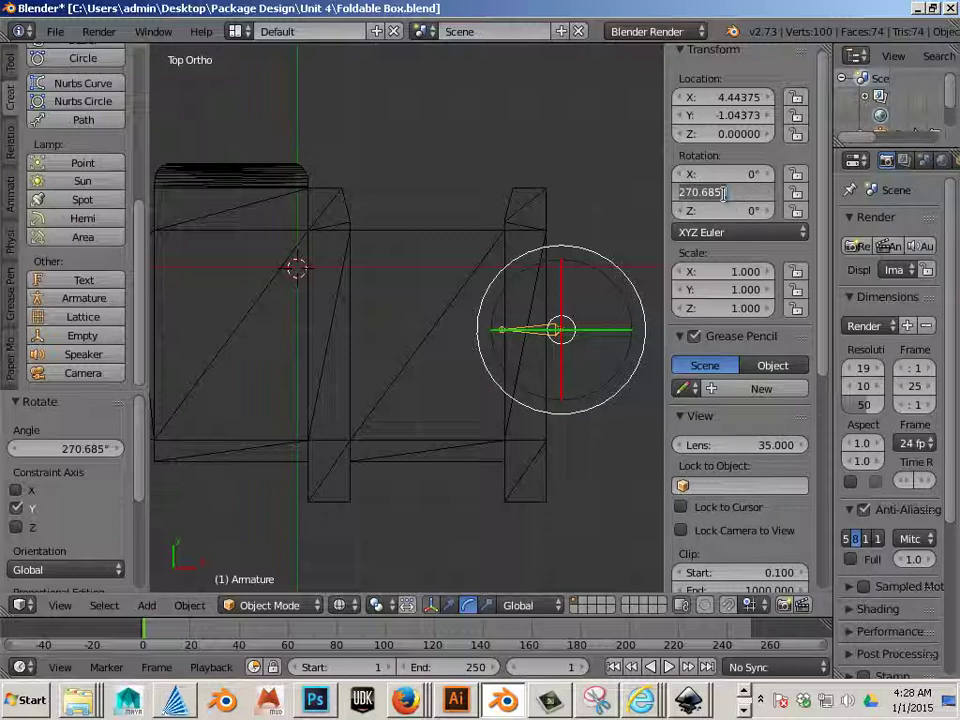
text(180)
key(Return)
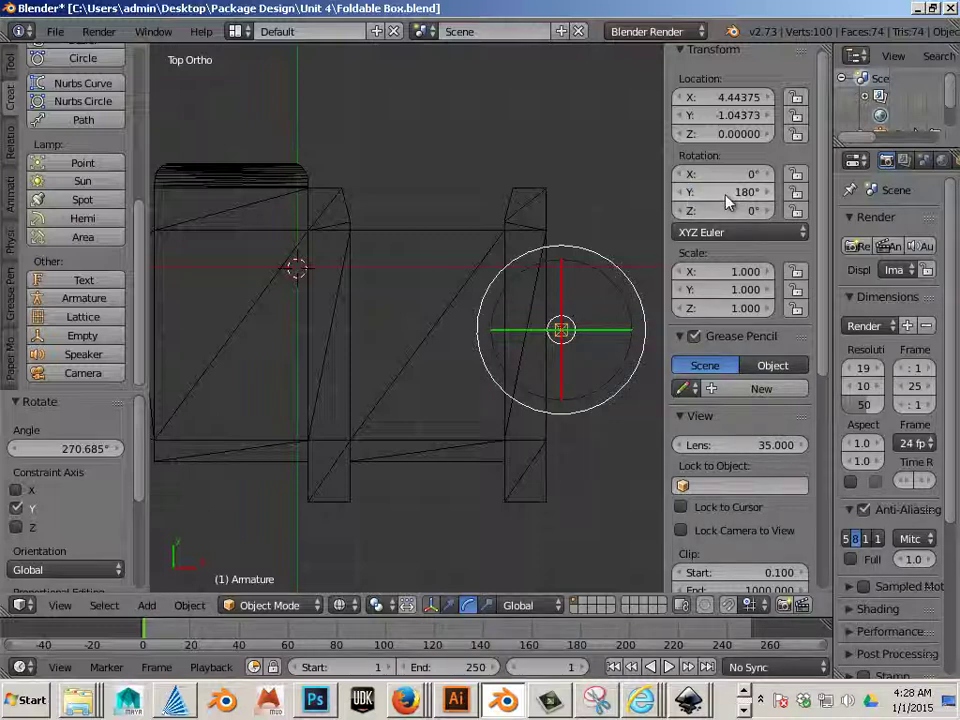
click(722, 193)
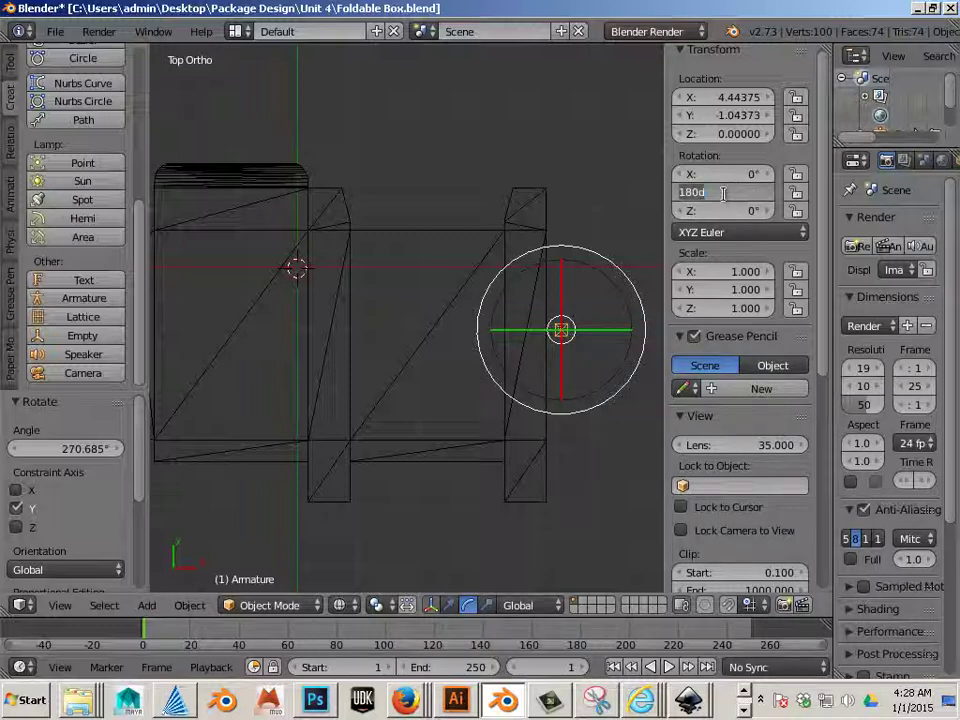
text(270)
key(Return)
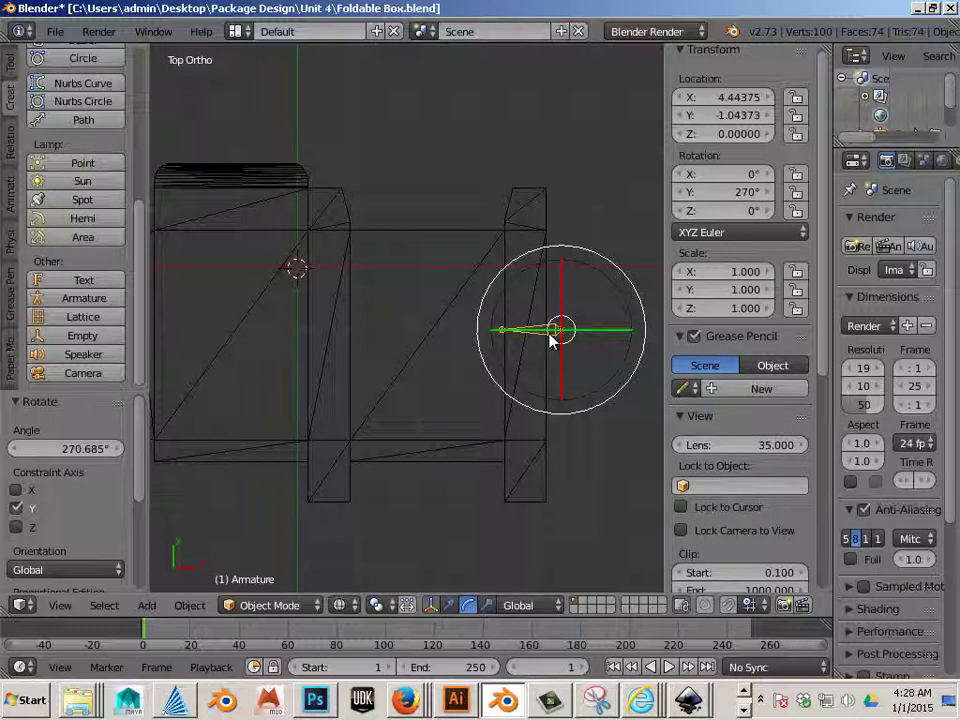
Clear and re-enter the 270° Y rotation, then apply rotation and scale
click(189, 605)
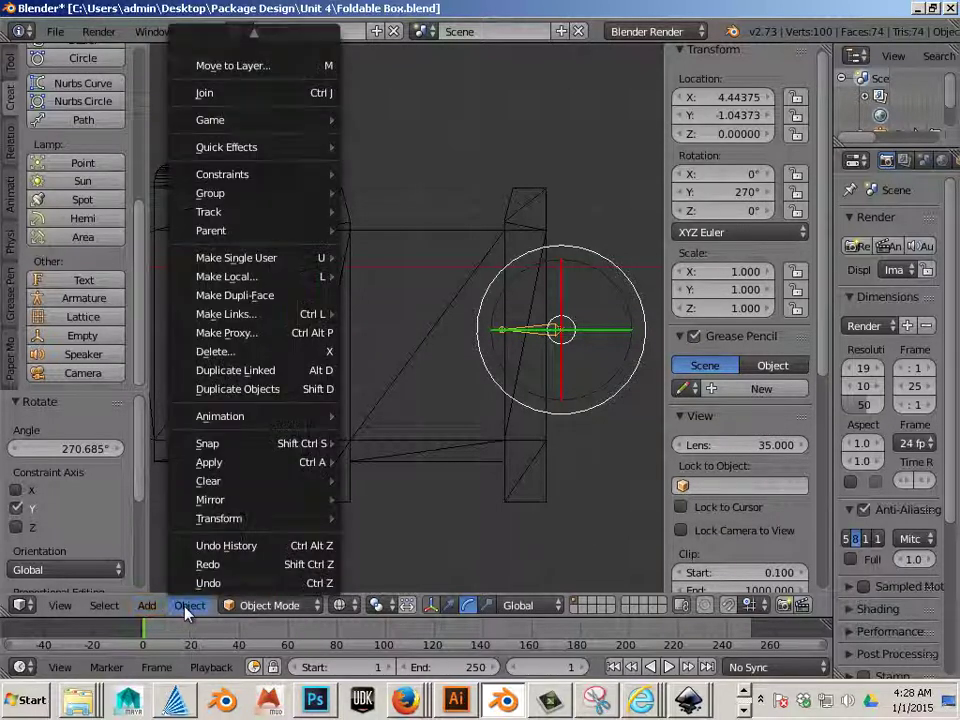
mouse_move(235, 482)
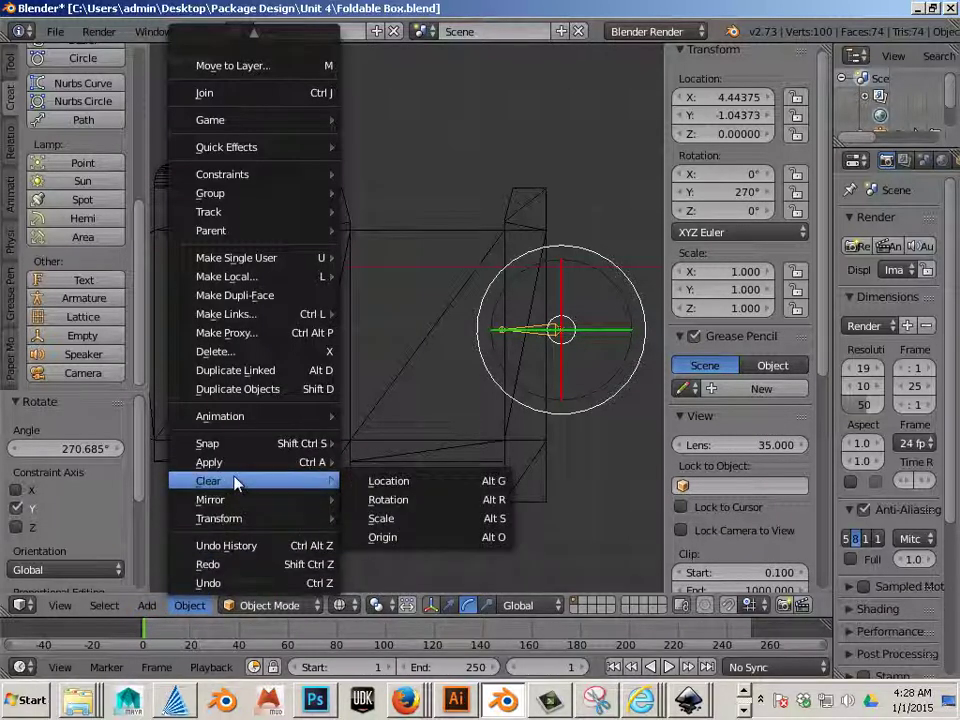
click(384, 500)
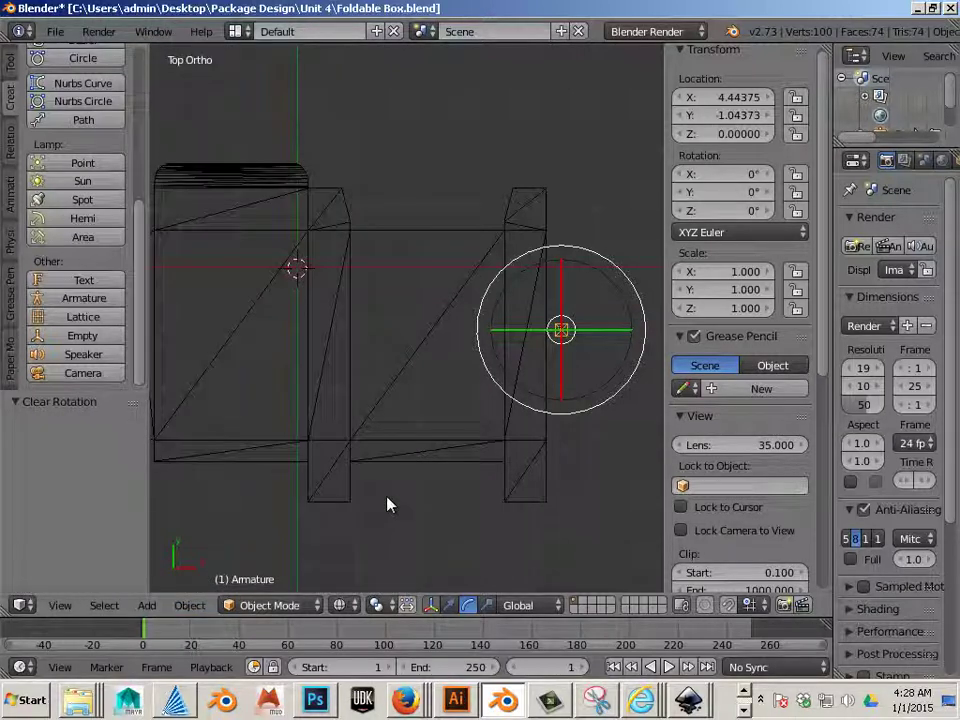
click(743, 193)
text(270)
key(Return)
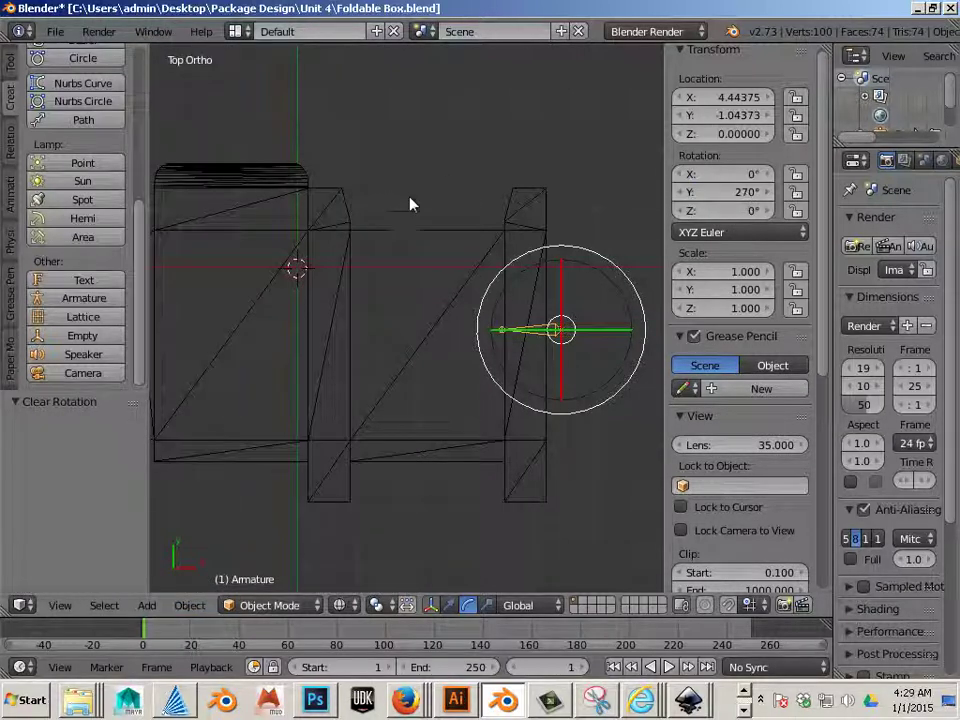
click(190, 605)
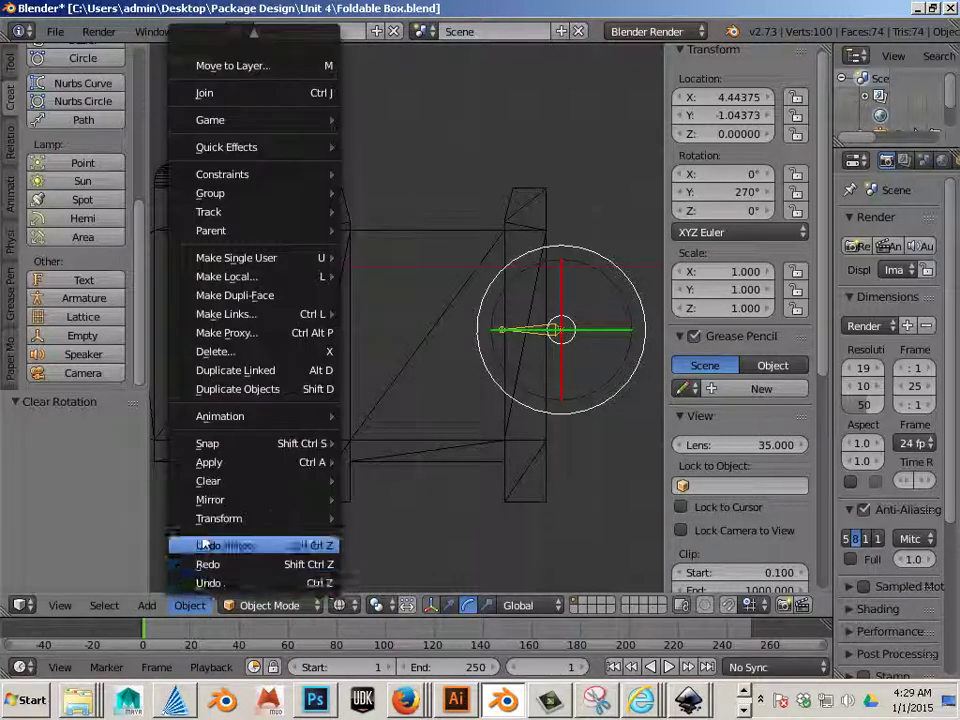
mouse_move(231, 466)
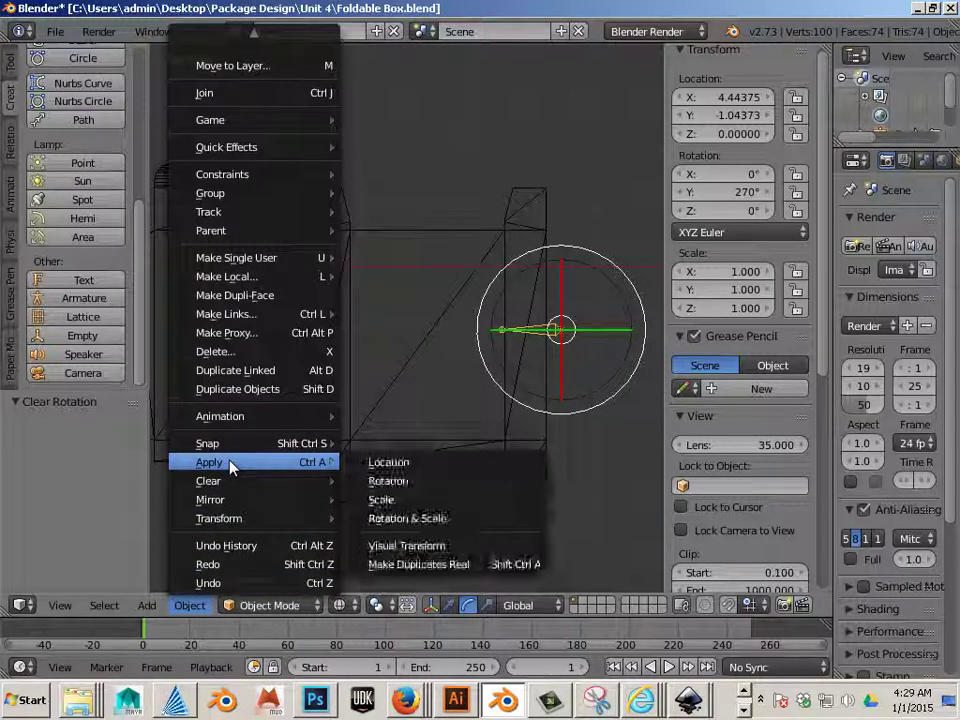
click(422, 519)
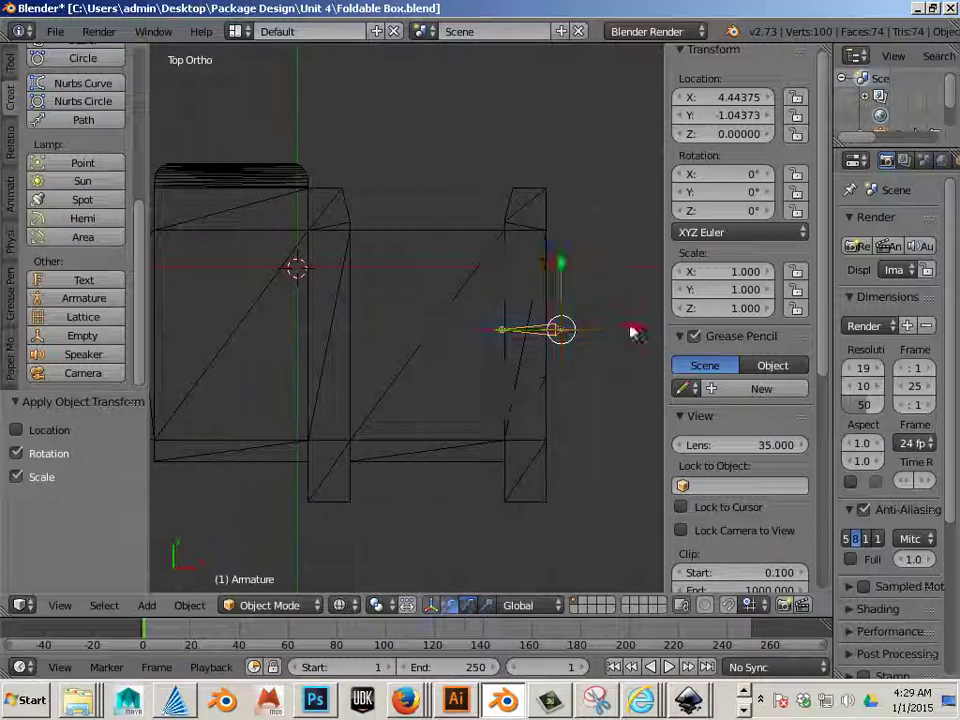
Shift the armature 0.759 along X to X 5.20282
key(g)
key(x)
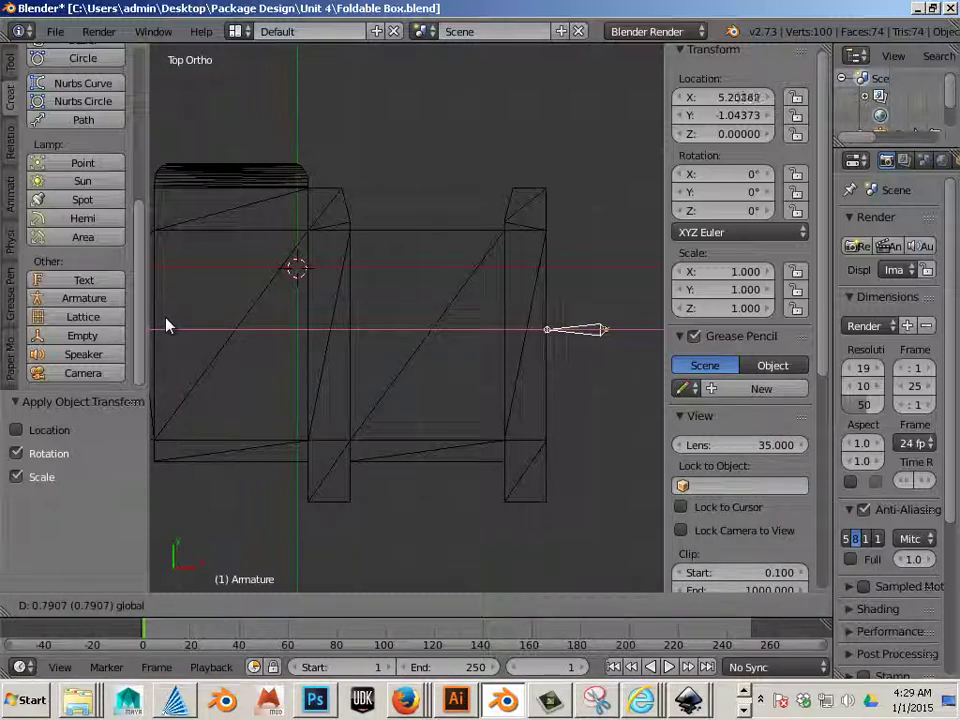
click(165, 326)
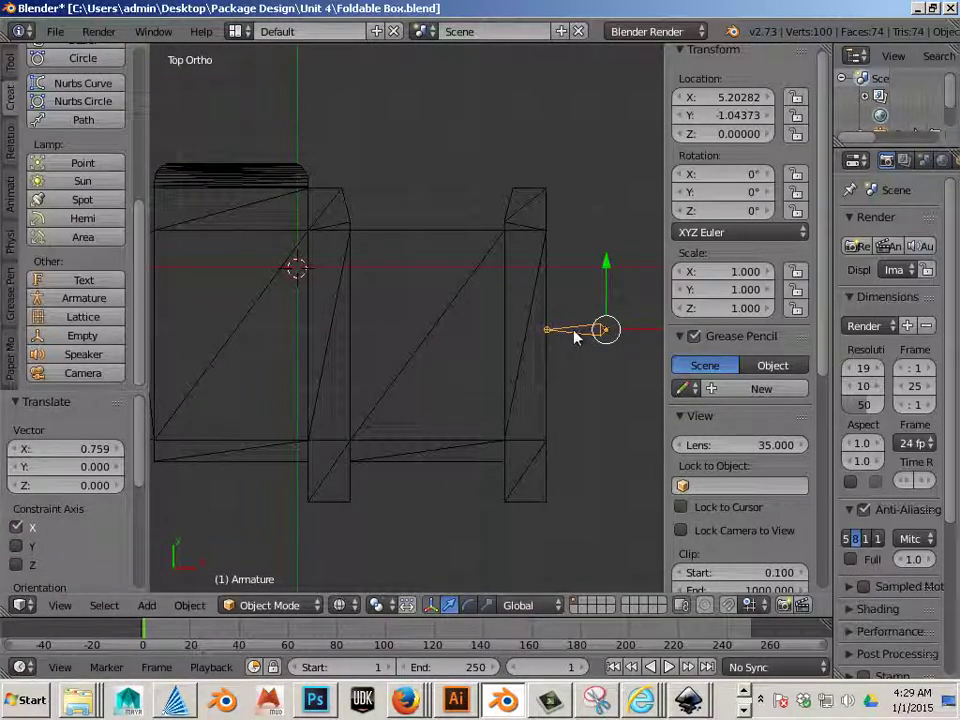
scroll(574, 332, up, 2)
scroll(614, 369, down, 1)
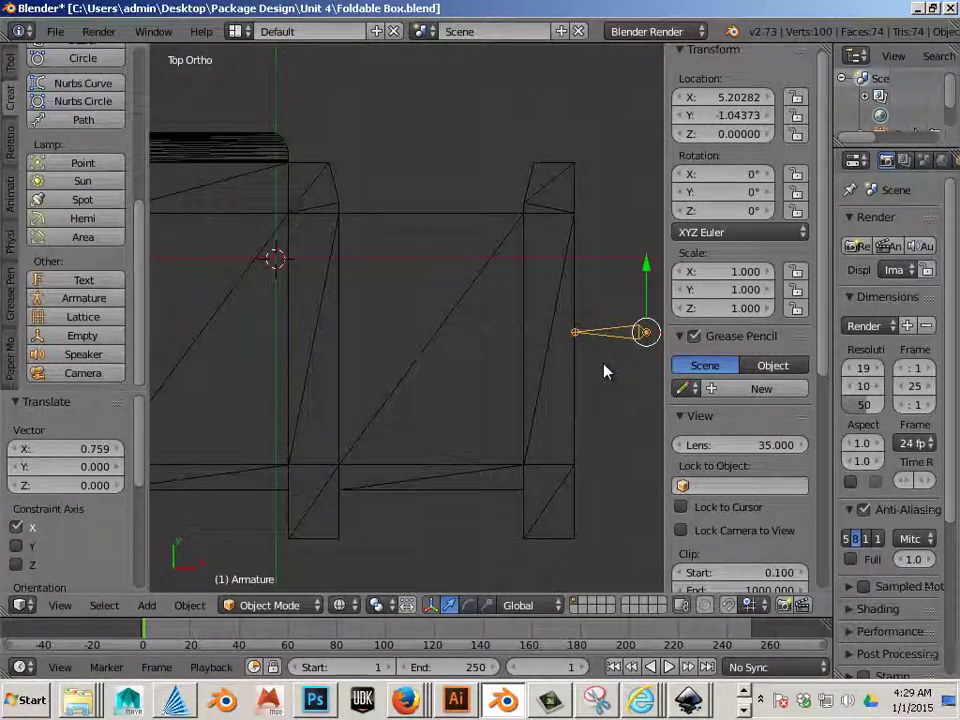
shift+middle_drag(594, 377, 539, 391)
scroll(540, 390, up, 1)
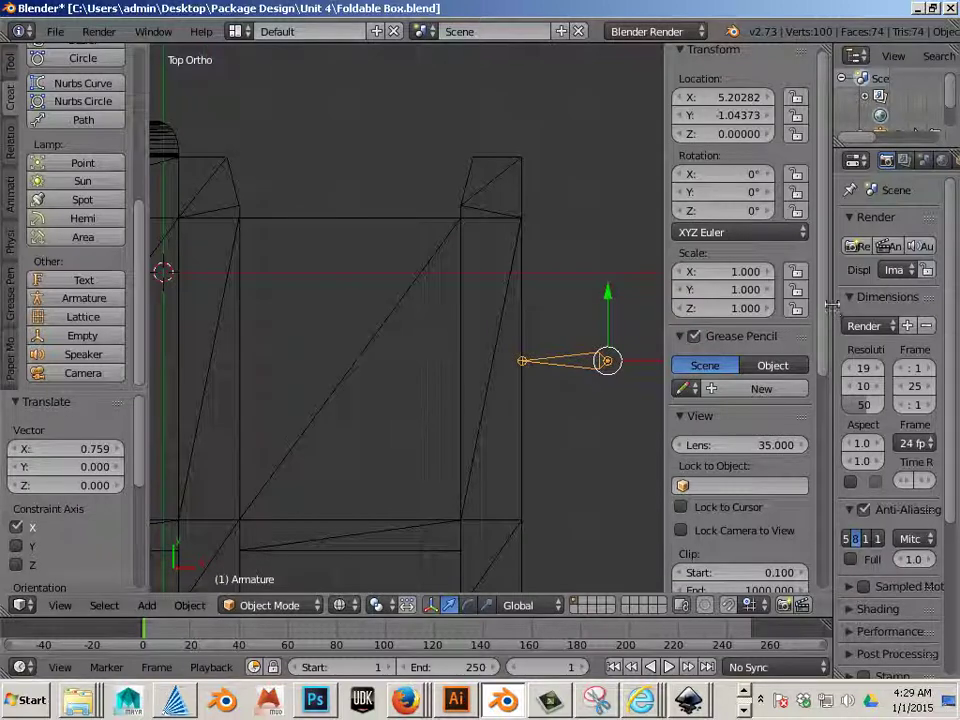
Rename the bone from Bone to root in the Bone properties
drag(833, 330, 662, 290)
click(845, 160)
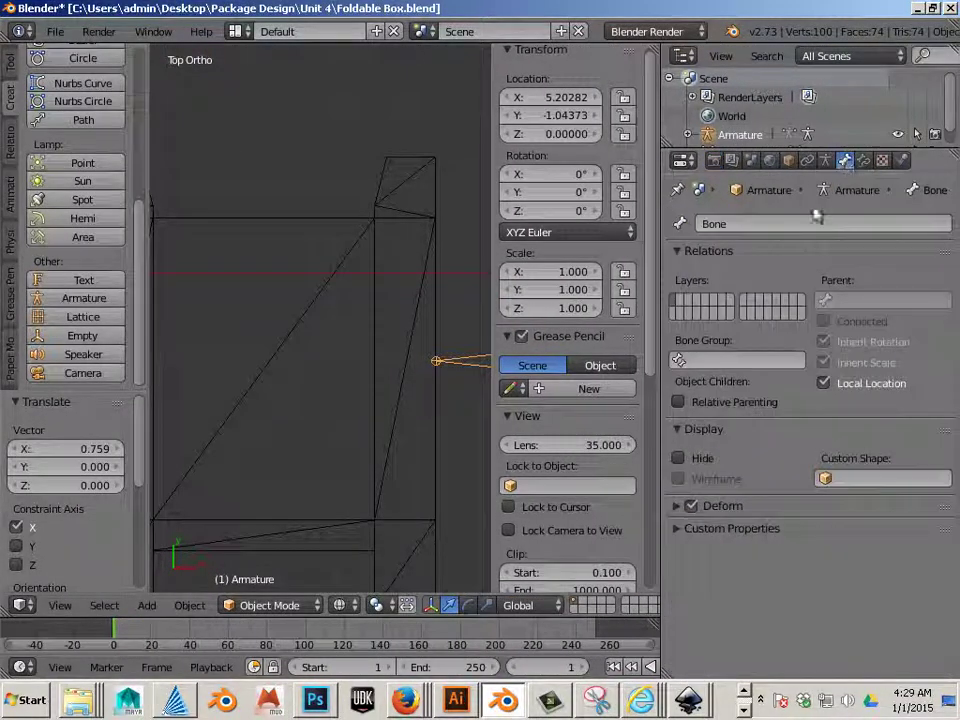
click(763, 223)
key(BackSpace)
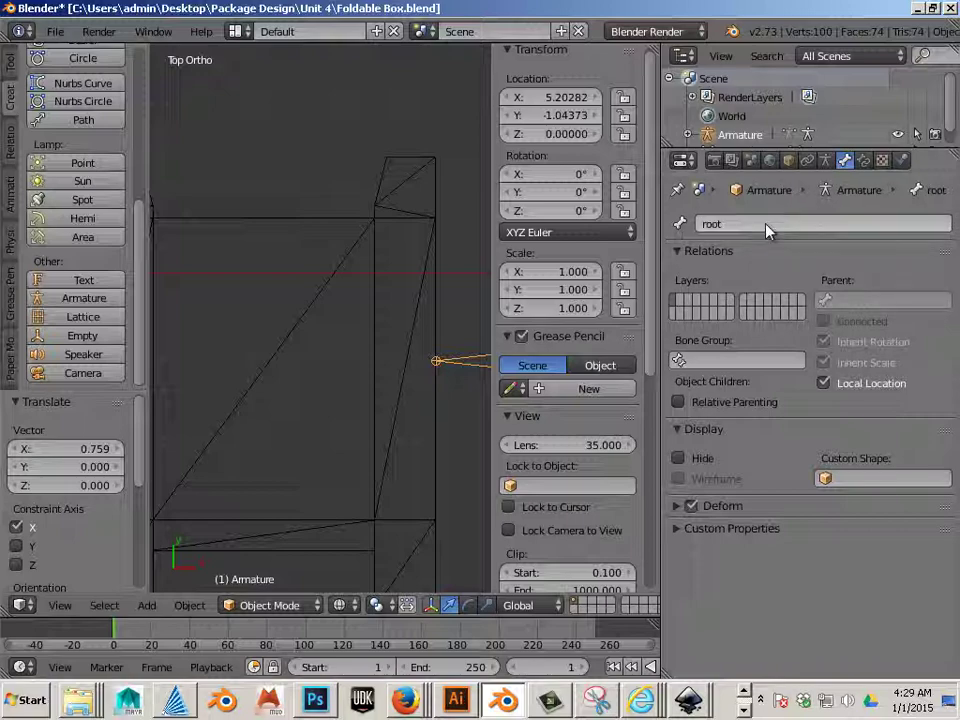
key(Return)
drag(660, 316, 845, 316)
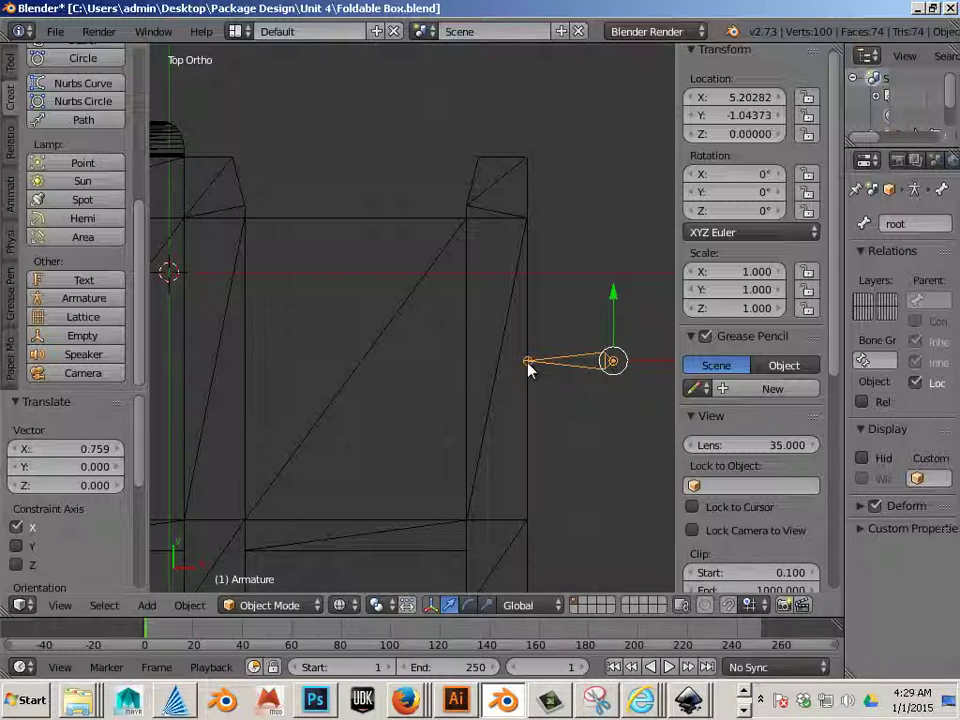
In Edit Mode, extrude the first bone root.001 leftward along X from the root
key(Tab)
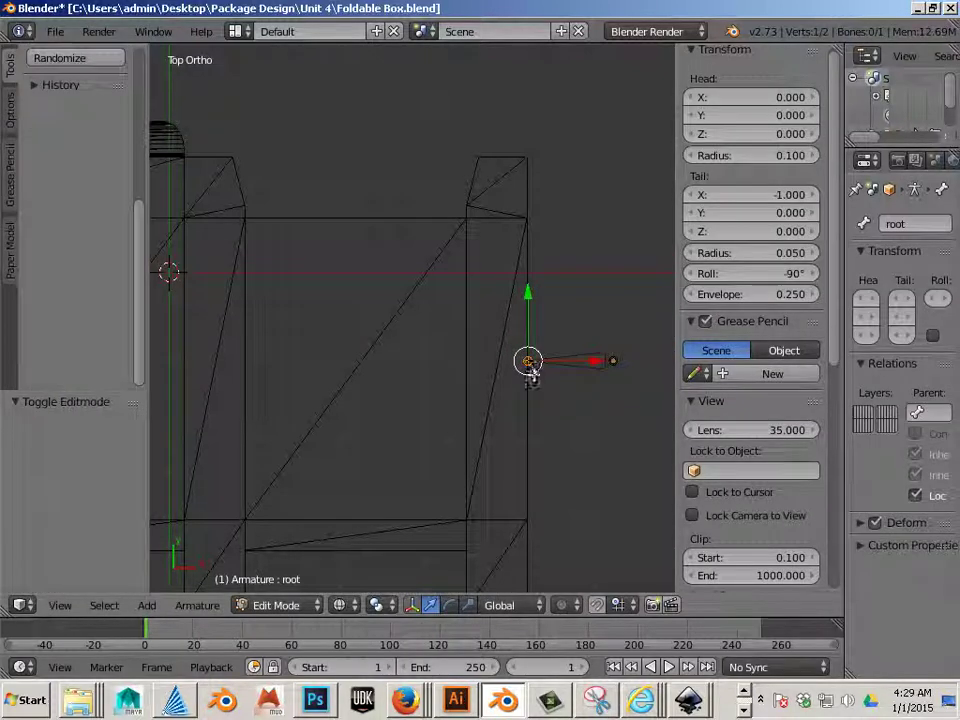
scroll(542, 396, up, 3)
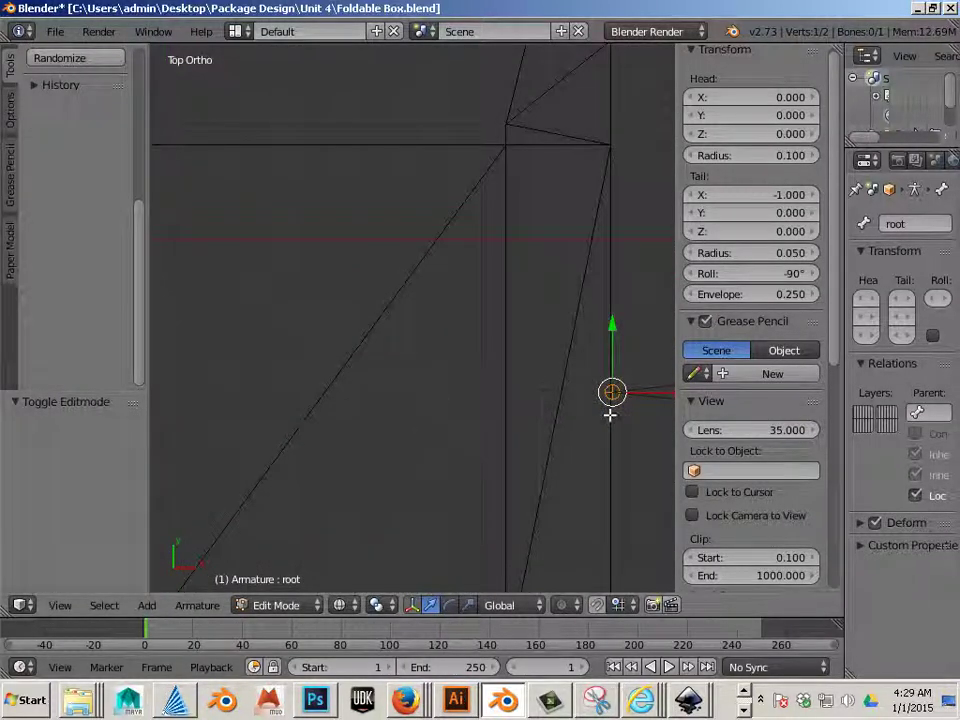
shift+middle_drag(611, 414, 483, 401)
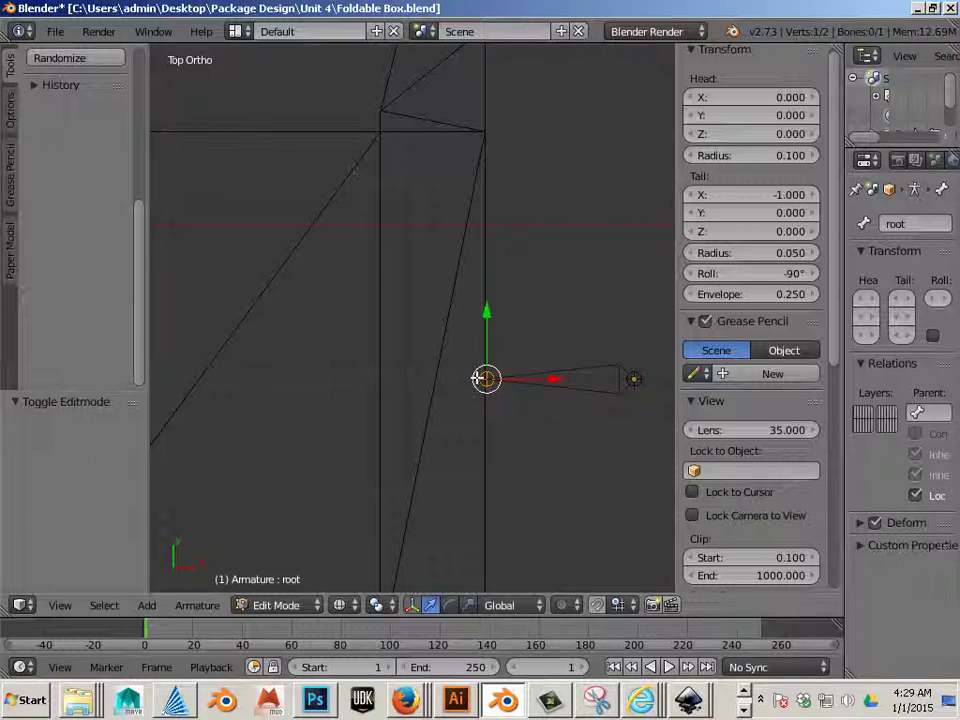
key(e)
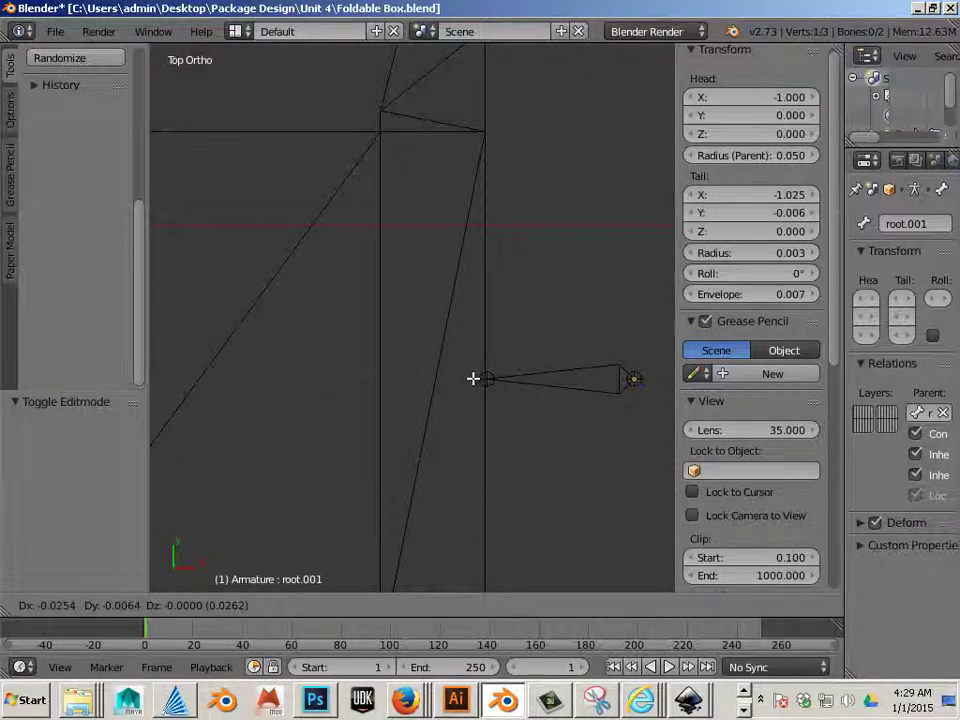
right_click(473, 378)
key(g)
key(x)
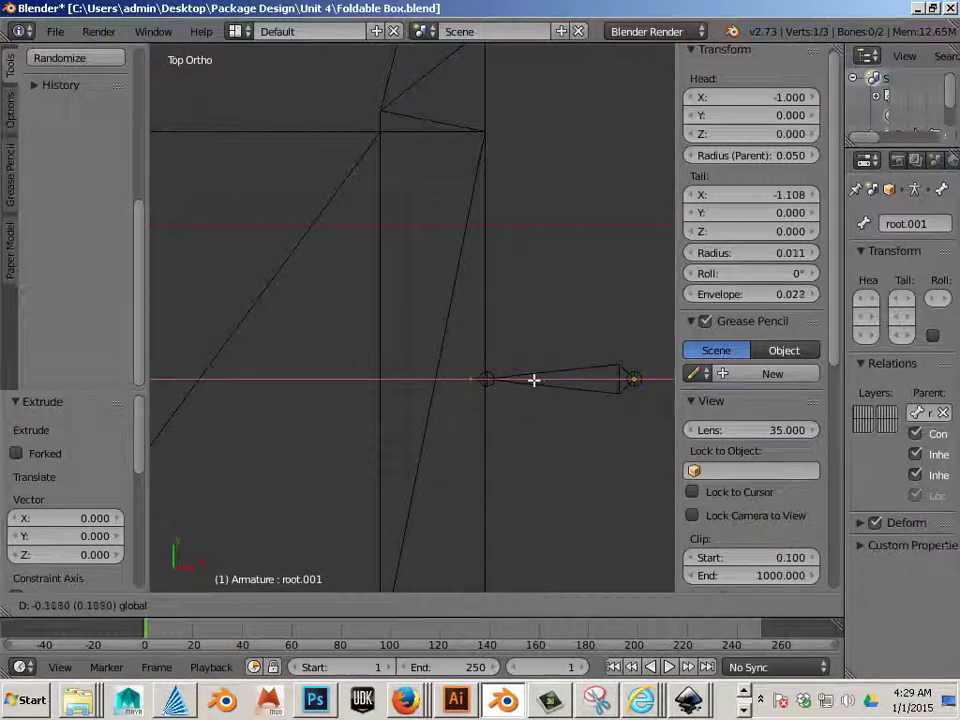
click(505, 383)
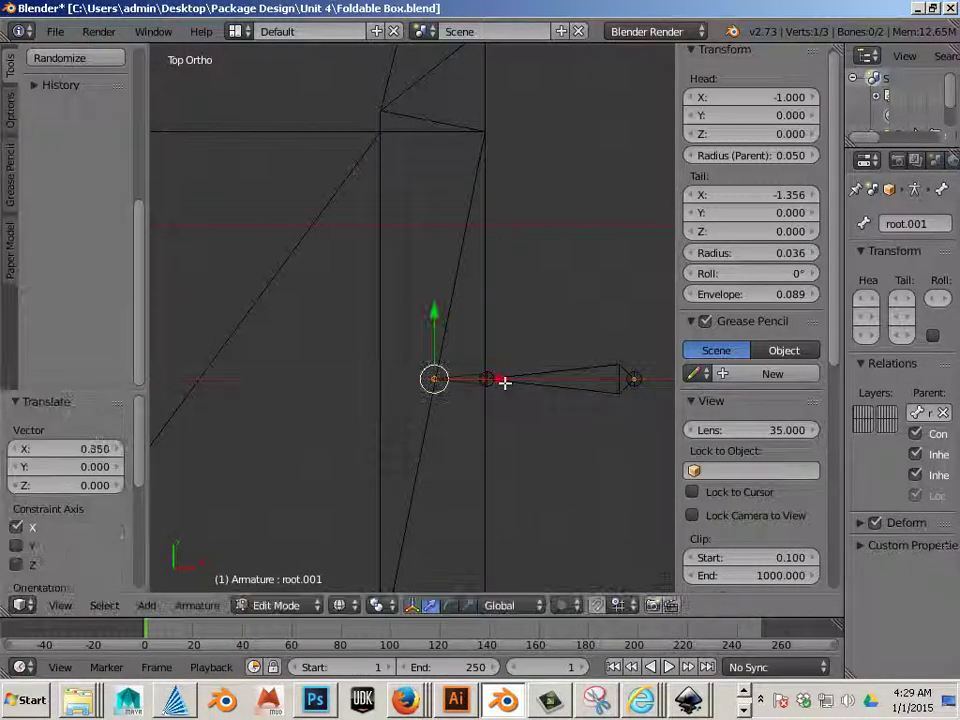
Extrude bones root.002 through root.005 leftward along the dieline folds
key(e)
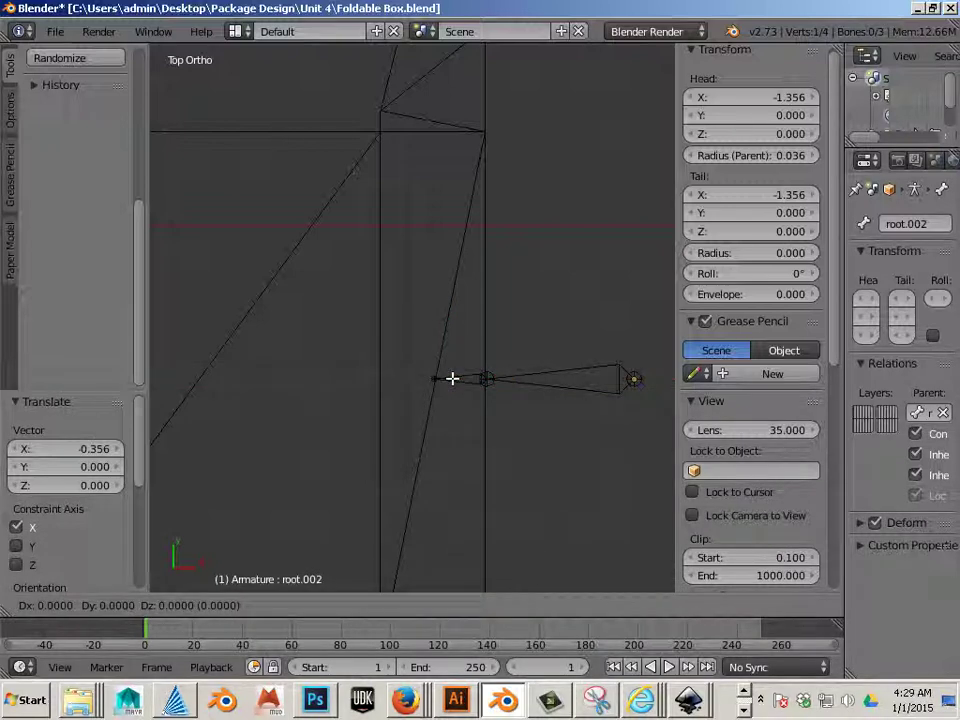
right_click(452, 378)
drag(512, 379, 456, 386)
scroll(420, 386, down, 2)
shift+middle_drag(368, 387, 538, 366)
key(e)
right_click(540, 366)
drag(628, 340, 332, 336)
key(e)
right_click(498, 345)
key(e)
right_click(368, 341)
shift+middle_drag(294, 379, 491, 392)
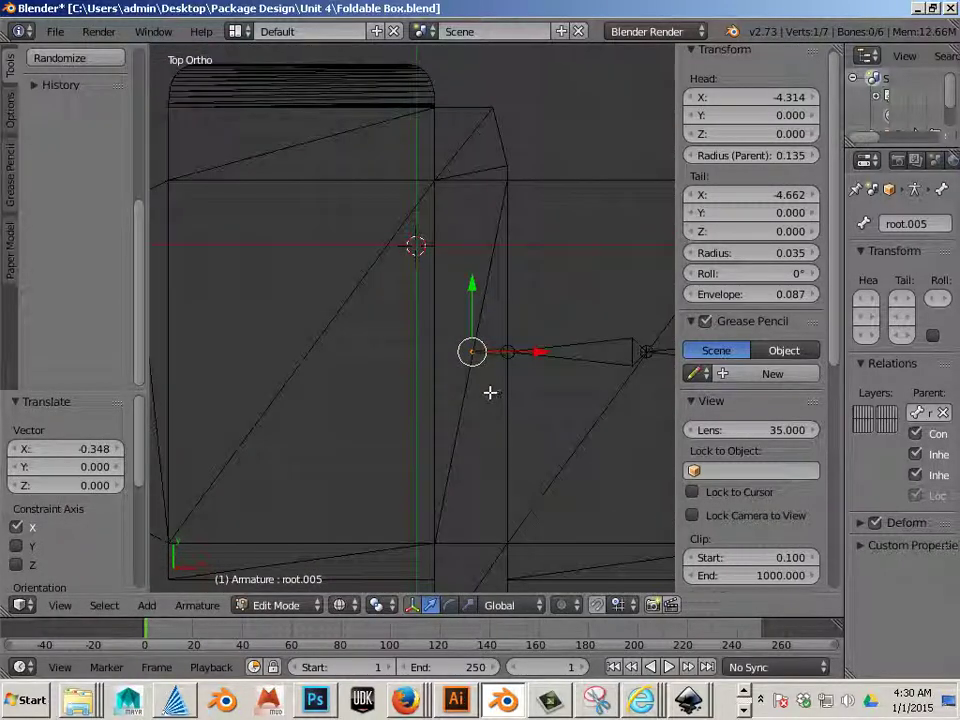
Extrude bones root.006 through root.009 to finish the leftward chain
key(e)
right_click(486, 386)
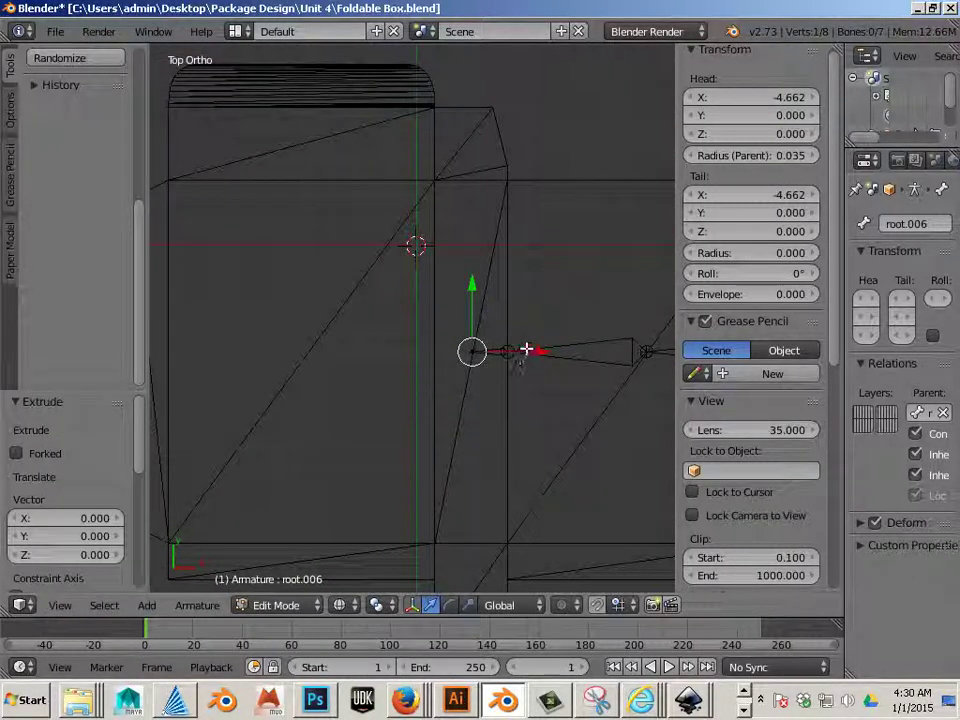
drag(527, 350, 489, 351)
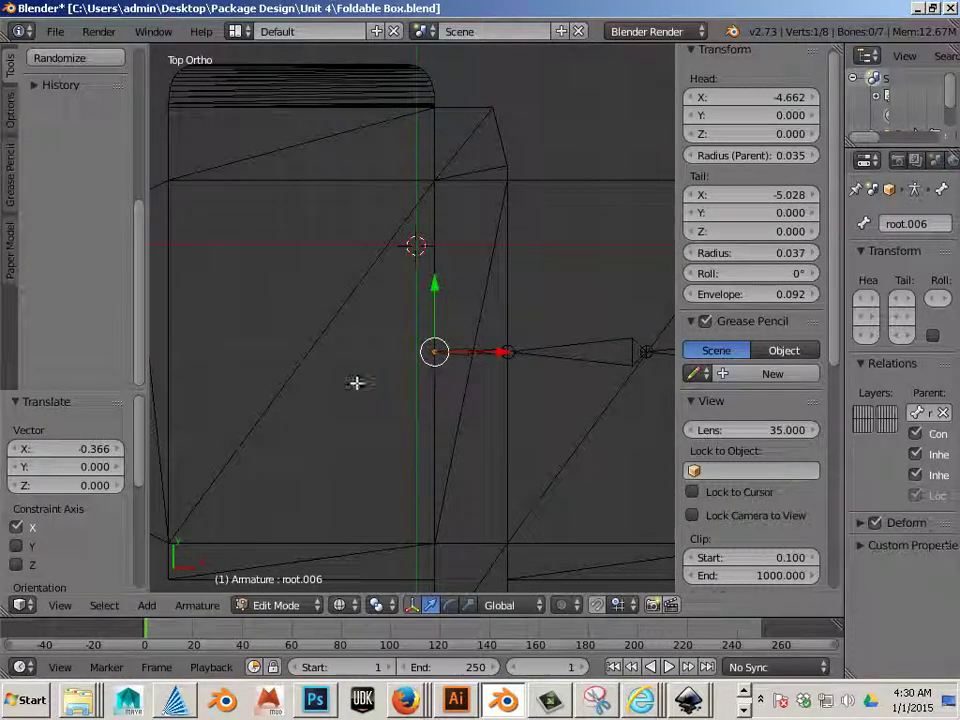
shift+middle_drag(312, 381, 445, 367)
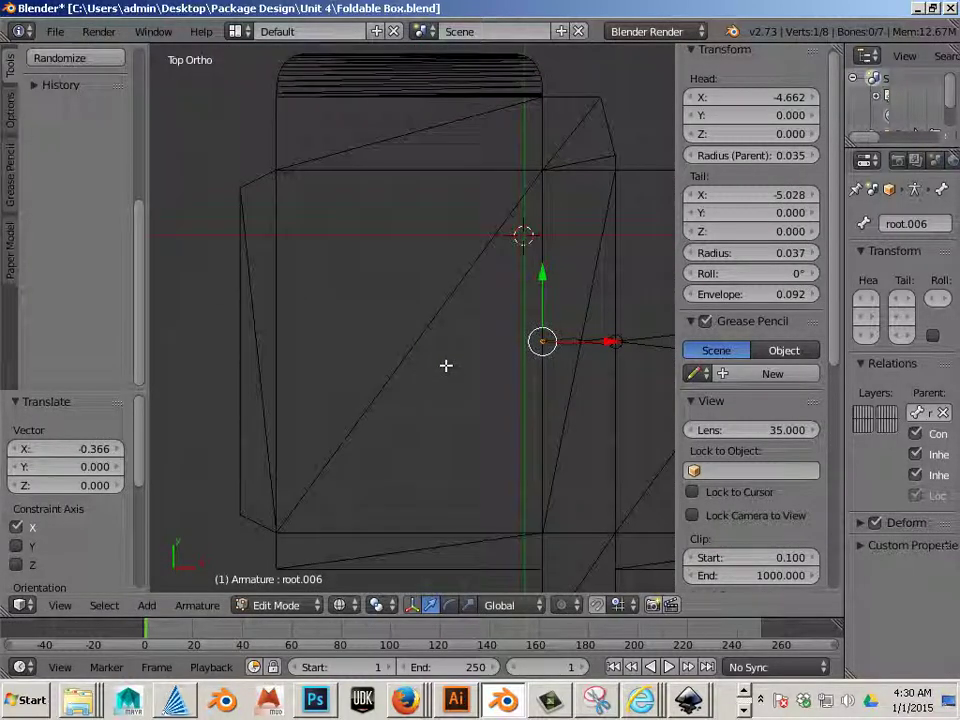
key(e)
right_click(445, 365)
drag(606, 343, 313, 347)
key(e)
right_click(483, 342)
key(e)
right_click(343, 349)
Extrude flap bone root.010 from root.001's tail upward to Y 1.671
mouse_move(500, 360)
shift+middle_down()
mouse_move(553, 373)
mouse_move(345, 381)
mouse_move(500, 382)
shift+middle_up()
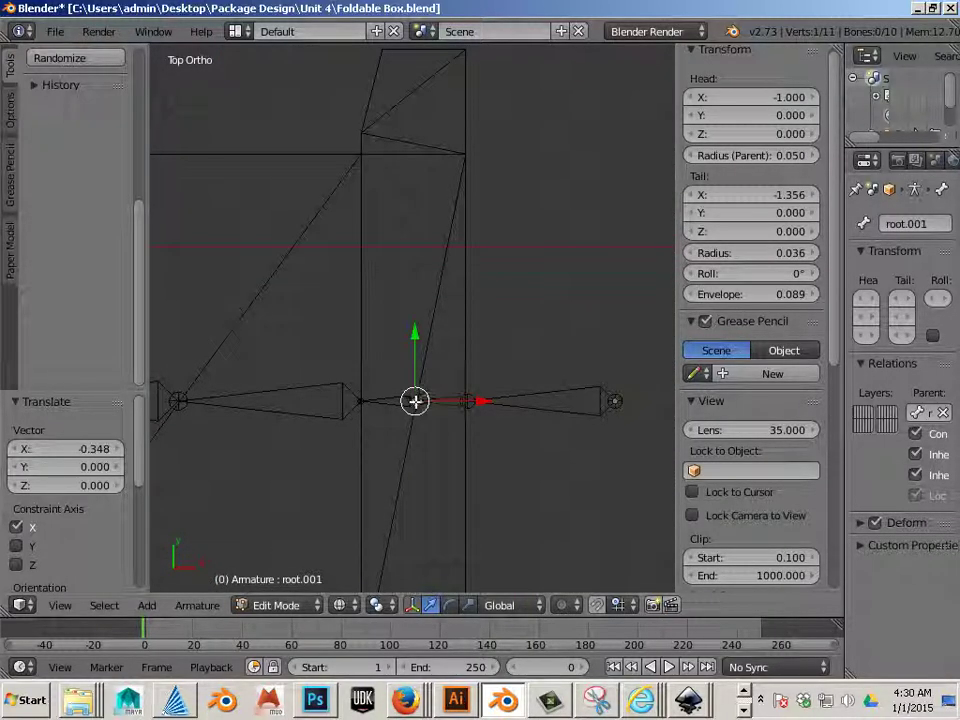
key(e)
right_click(414, 366)
drag(414, 339, 431, 156)
right_click(413, 398)
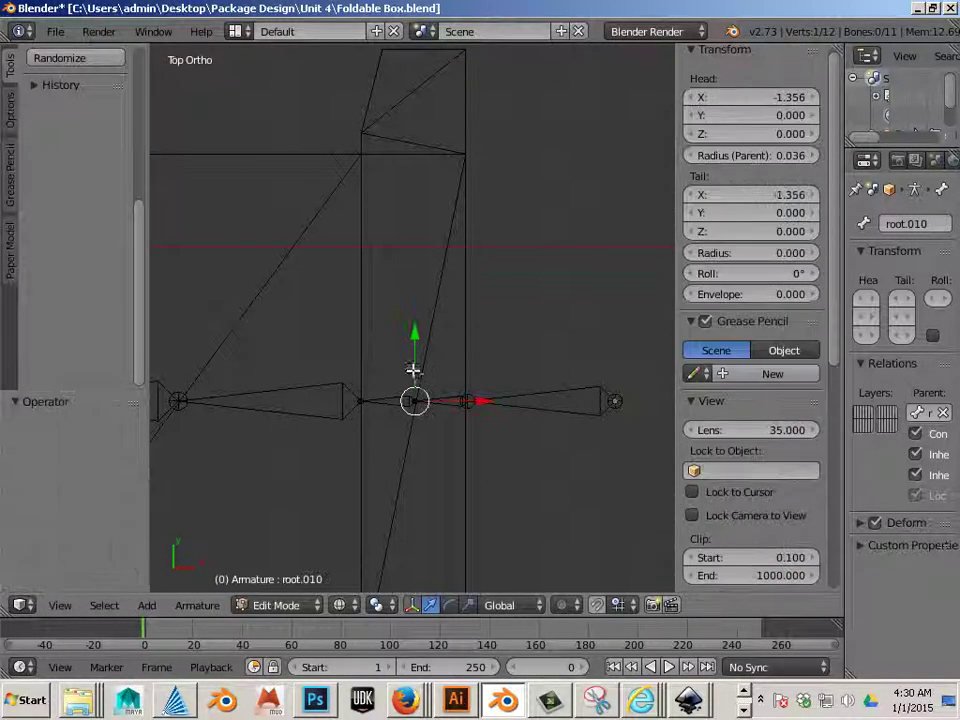
drag(418, 332, 446, 90)
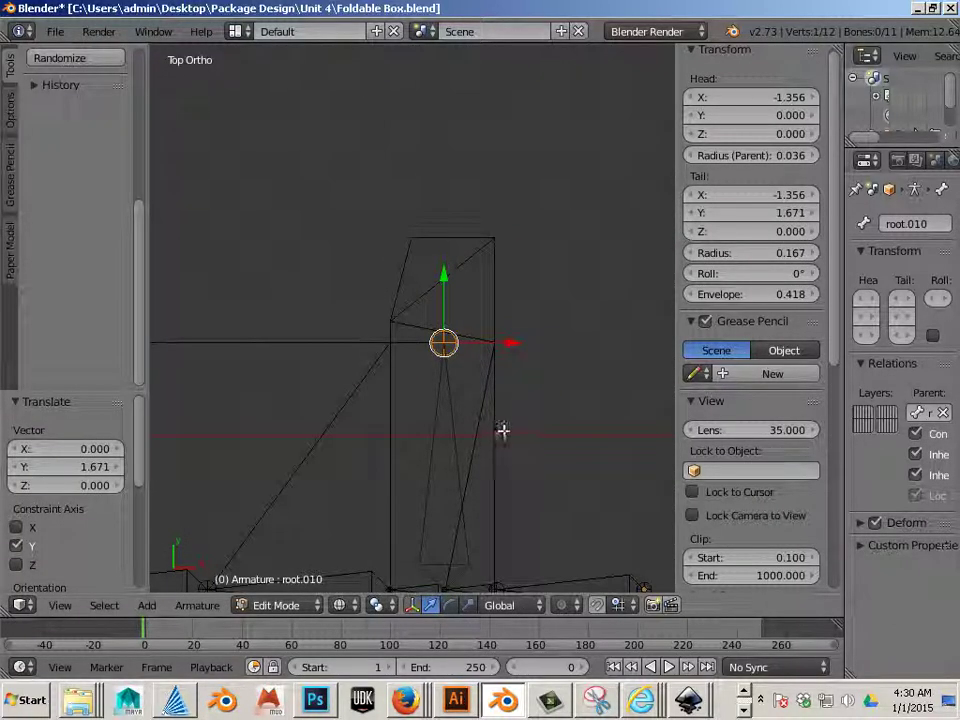
Extend the upward flap with another bone along Y from its tip
key(e)
key(Escape)
key(g)
key(y)
click(439, 165)
Select the first chain bone at the armature joint
scroll(467, 399, down, 2)
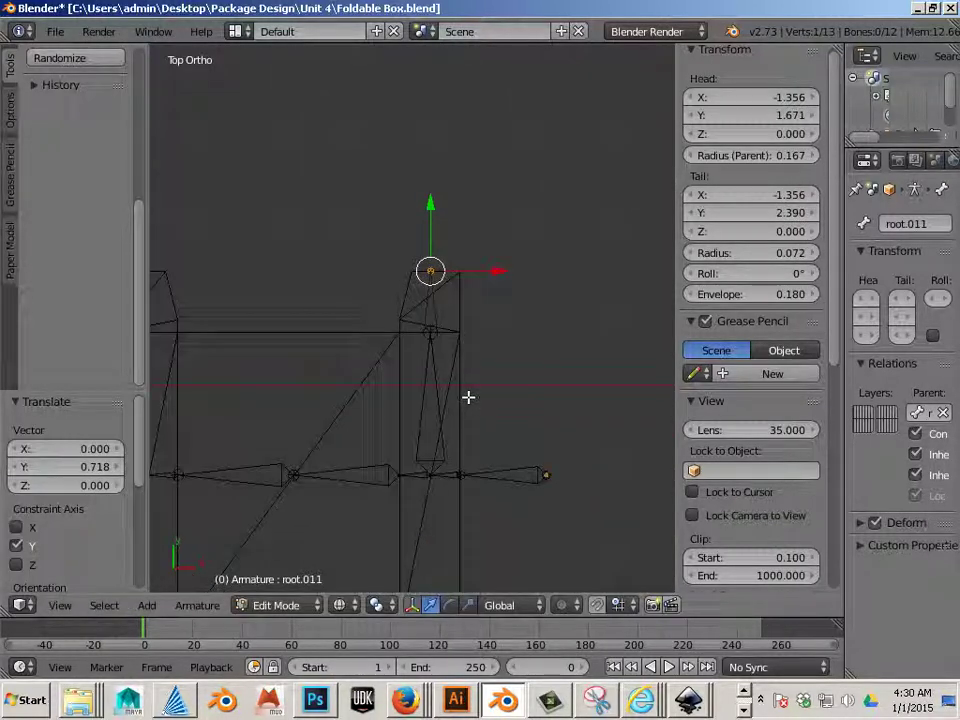
shift+scroll(466, 478, down, 1)
shift+middle_drag(466, 478, 476, 287)
right_click(450, 245)
right_click(452, 244)
shift+scroll(448, 369, up, 2)
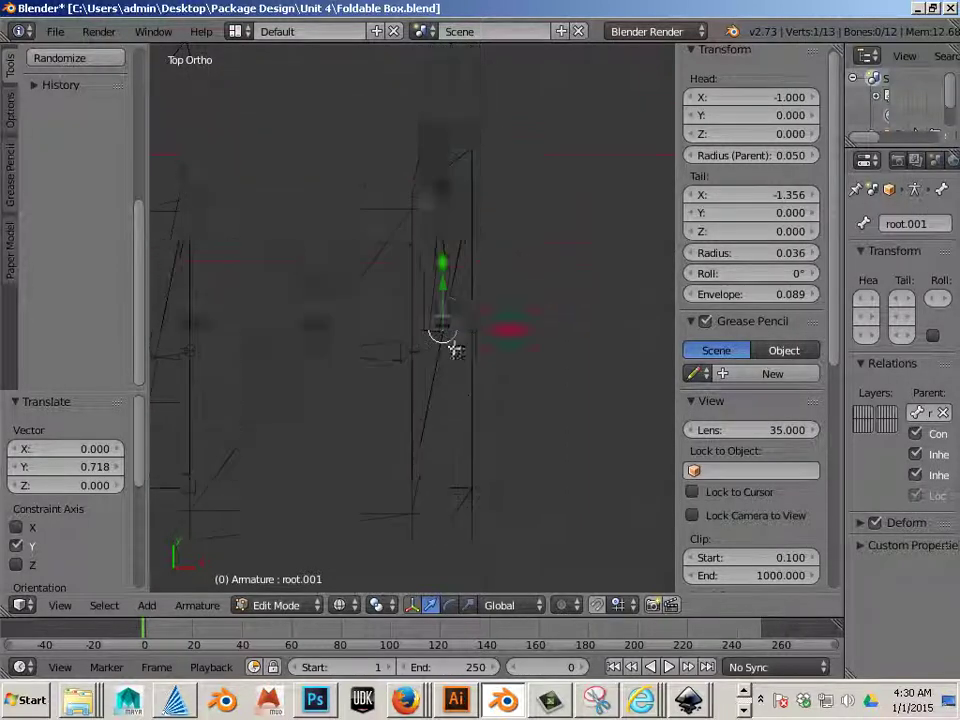
scroll(455, 330, up, 4)
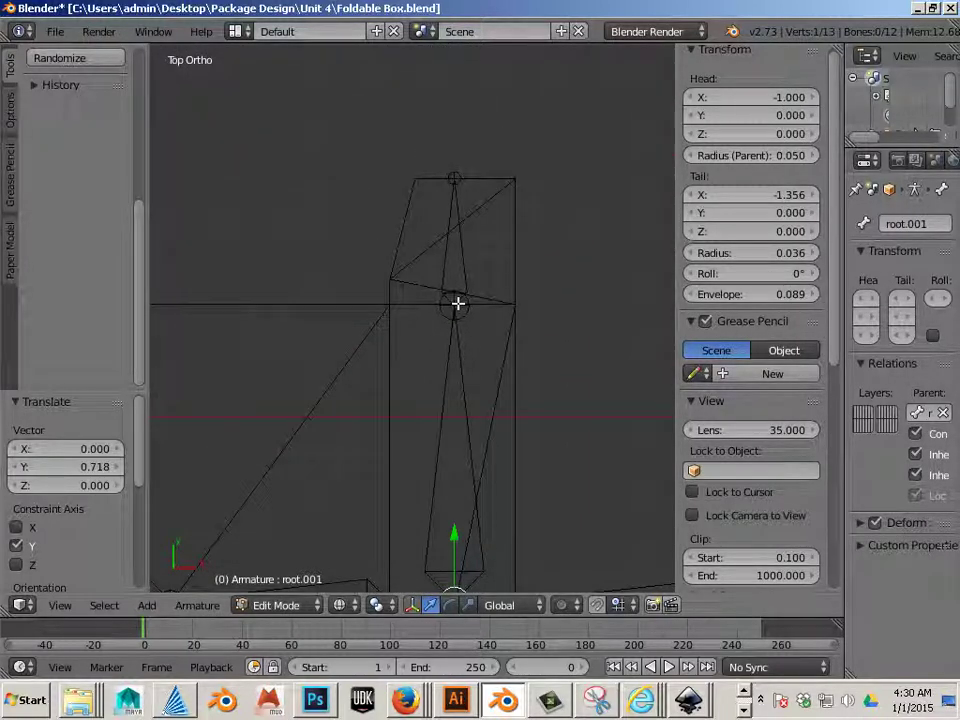
shift+scroll(467, 446, down, 5)
scroll(425, 457, down, 4)
shift+scroll(425, 457, down, 2)
Extrude two bones downward along Y from that joint
key(e)
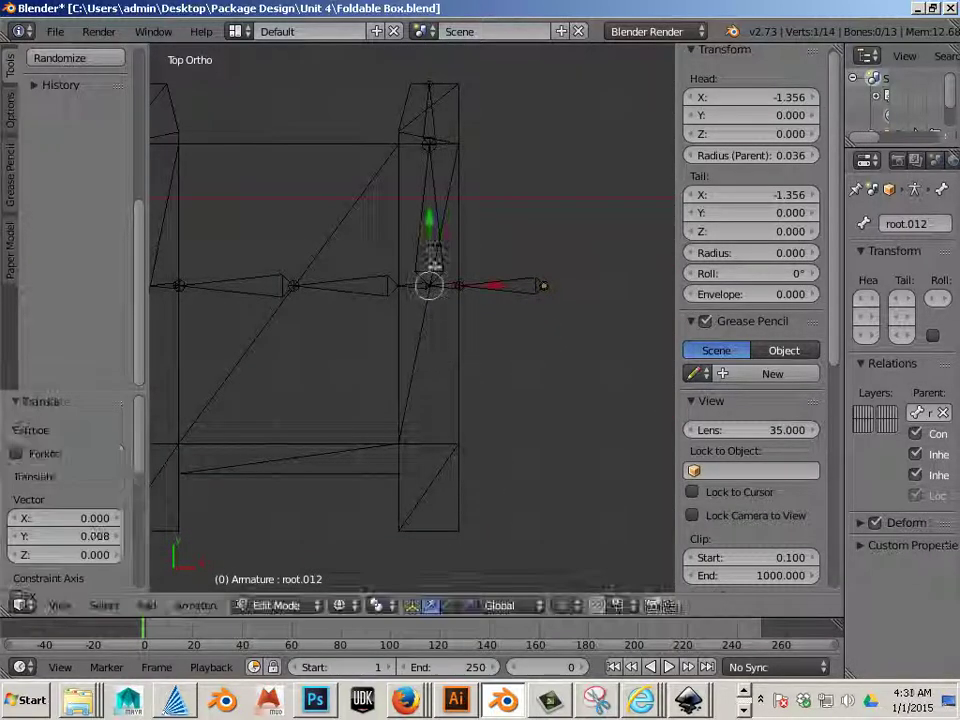
key(e)
key(y)
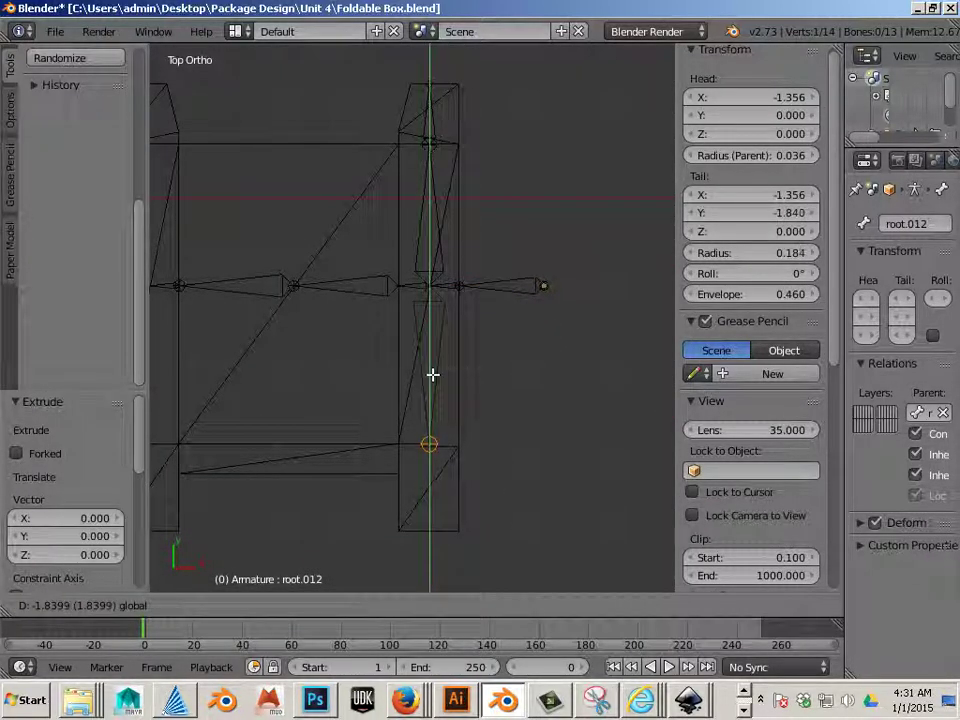
click(431, 375)
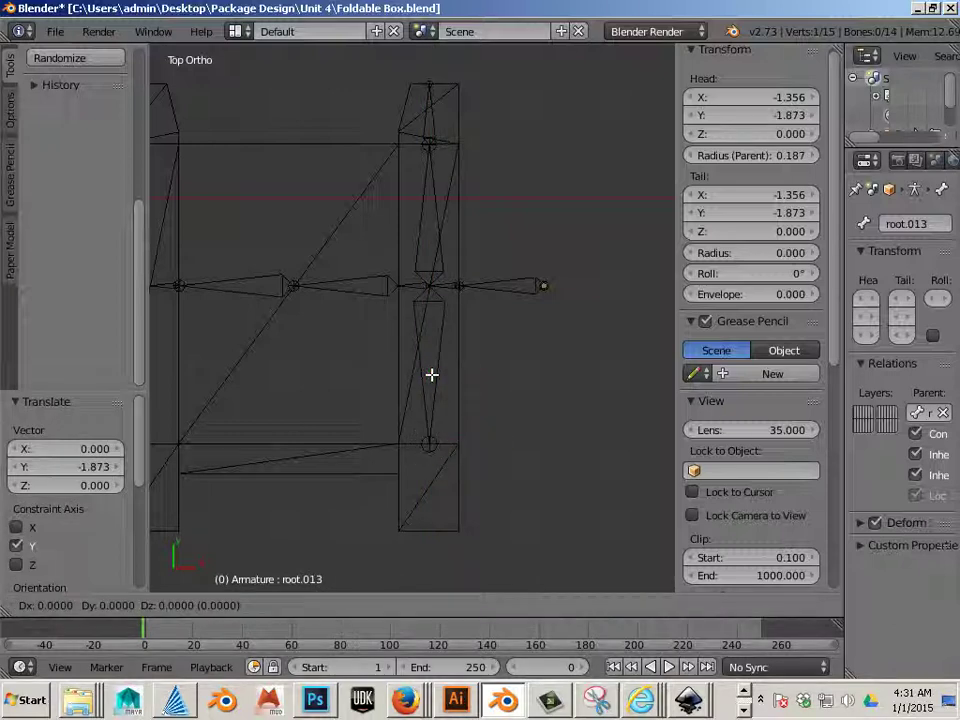
key(e)
key(y)
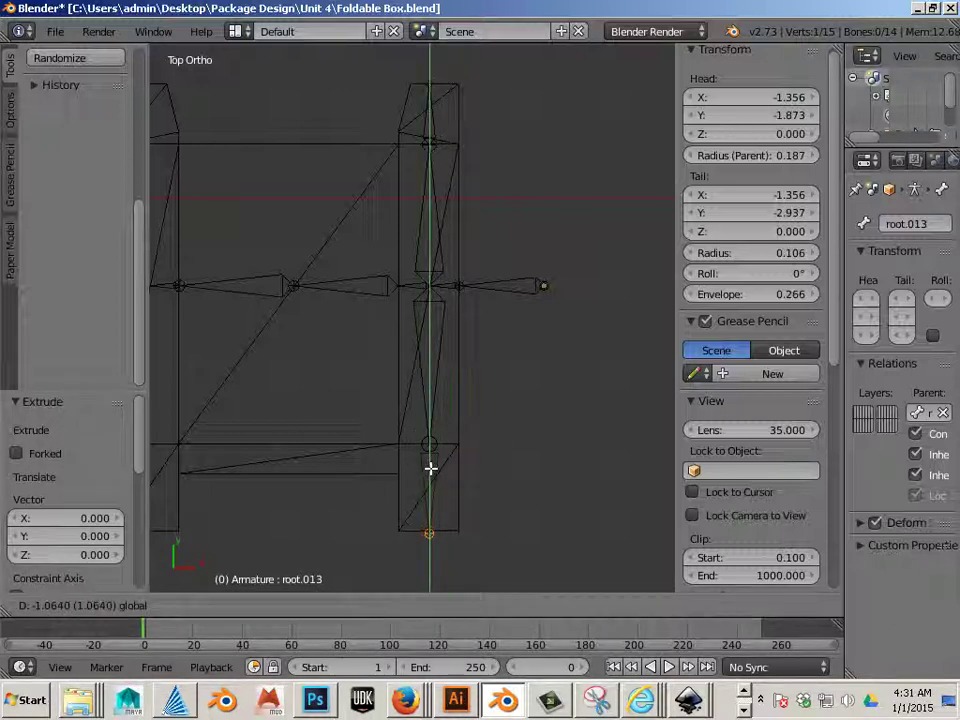
click(429, 463)
From the X -2.960 joint, extrude a downward flap bone and short tip bone ending at Y -2.217
right_click(291, 306)
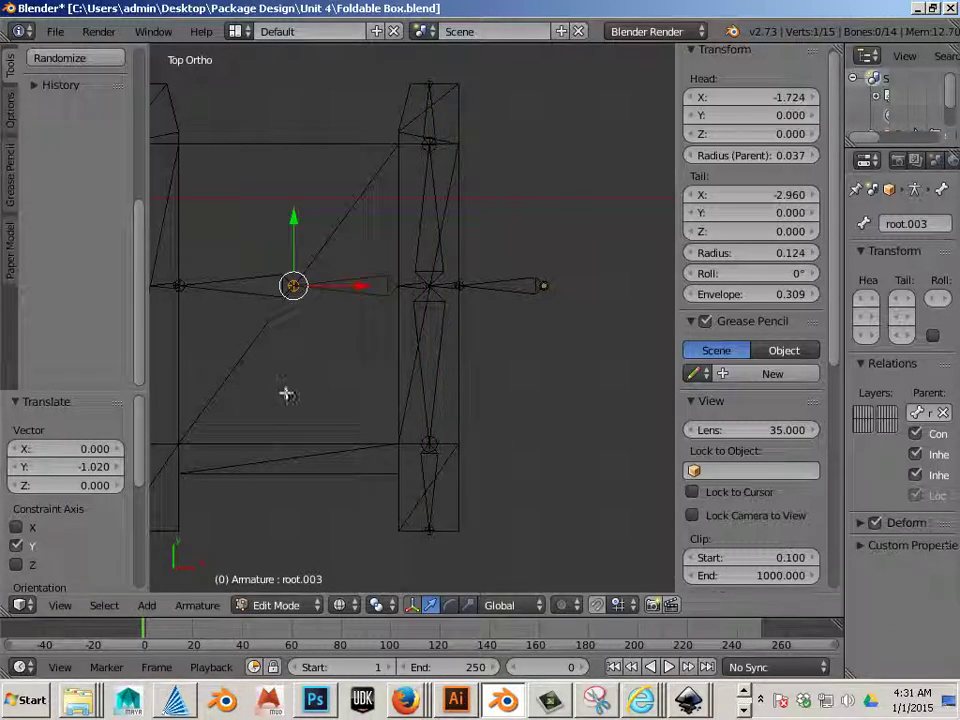
shift+middle_drag(298, 392, 407, 407)
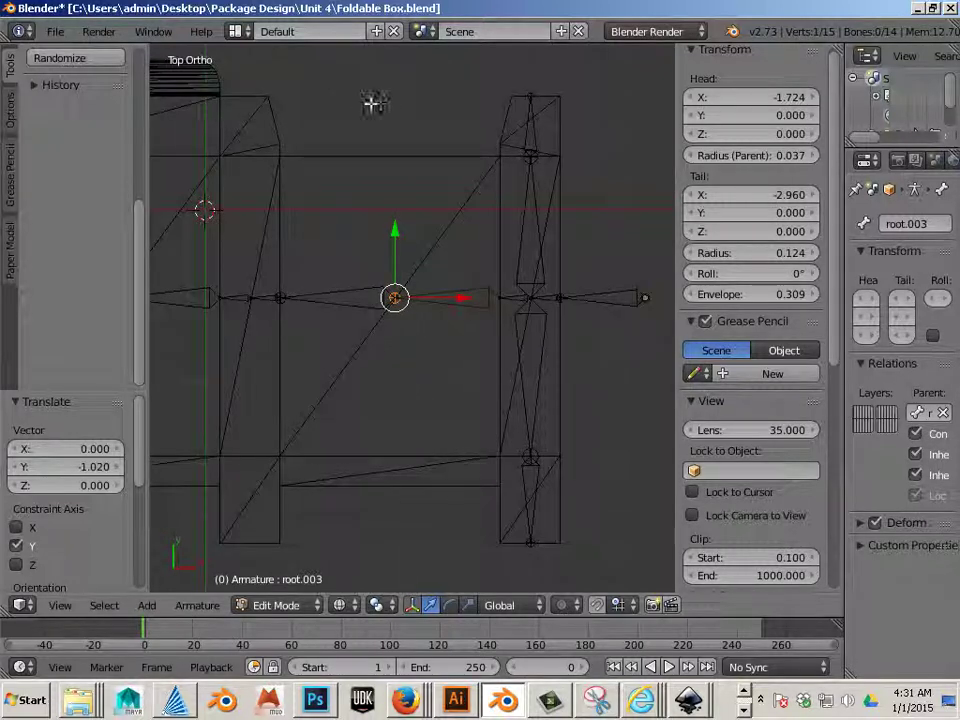
key(e)
right_click(392, 250)
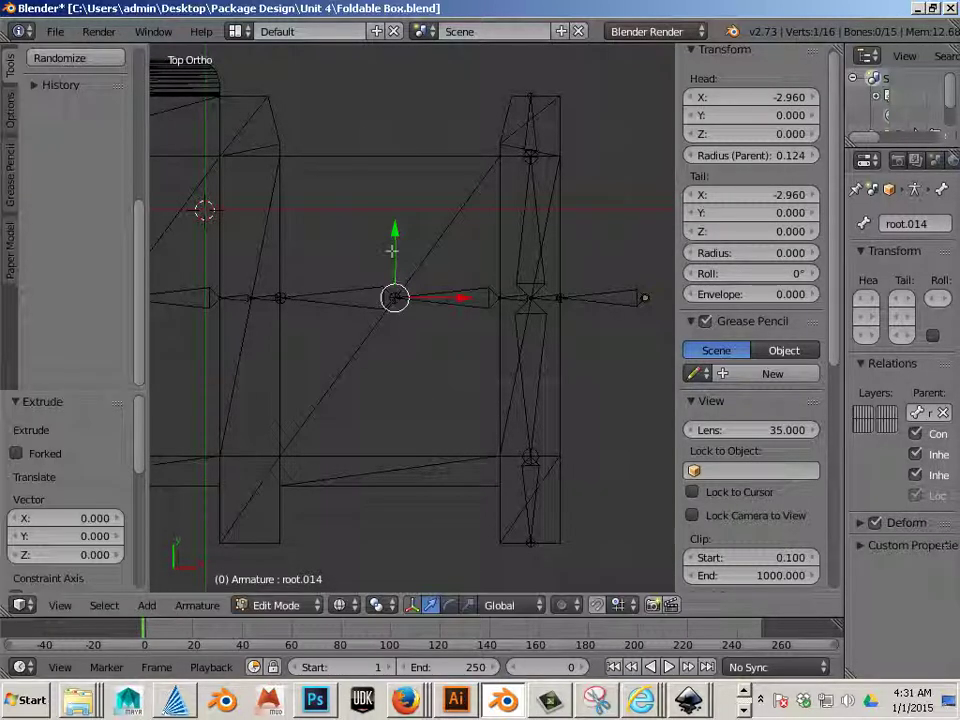
drag(395, 236, 394, 416)
key(e)
right_click(394, 388)
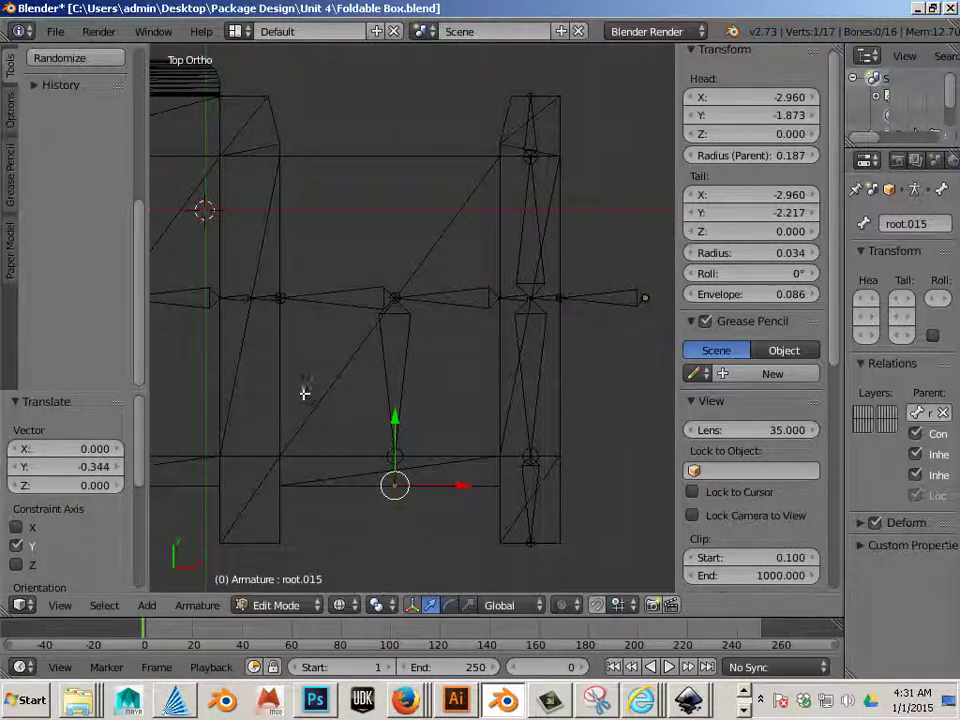
scroll(454, 413, up, 4)
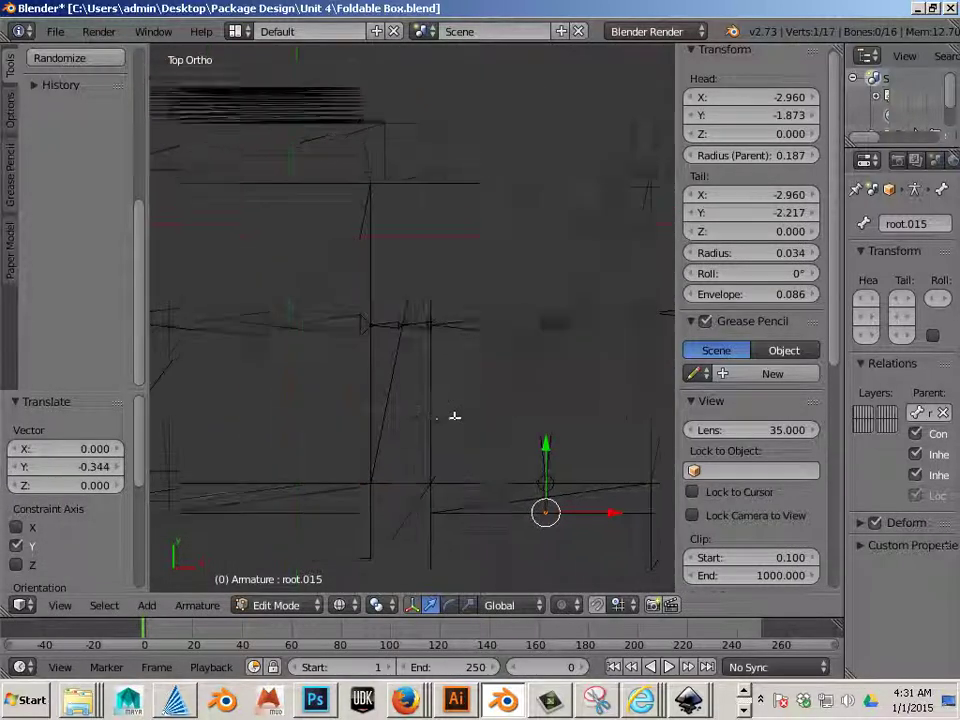
At joint root.005 (X -4.662), extrude two upward flap bones ending at Y 1.681 and 2.383
right_click(425, 337)
scroll(418, 335, down, 2)
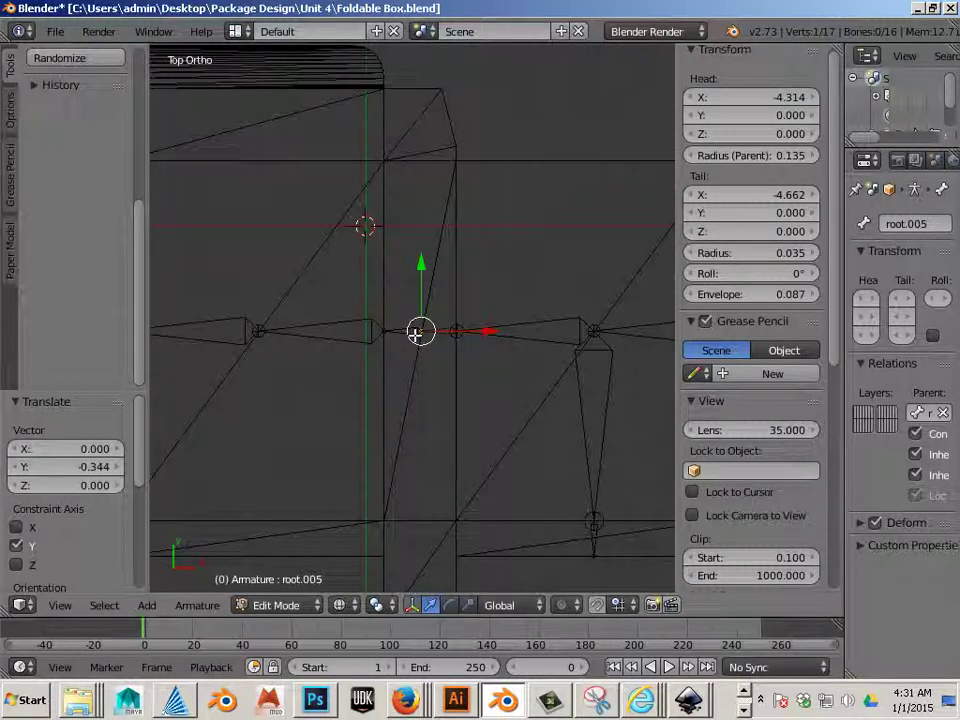
key(e)
right_click(416, 334)
drag(420, 268, 421, 101)
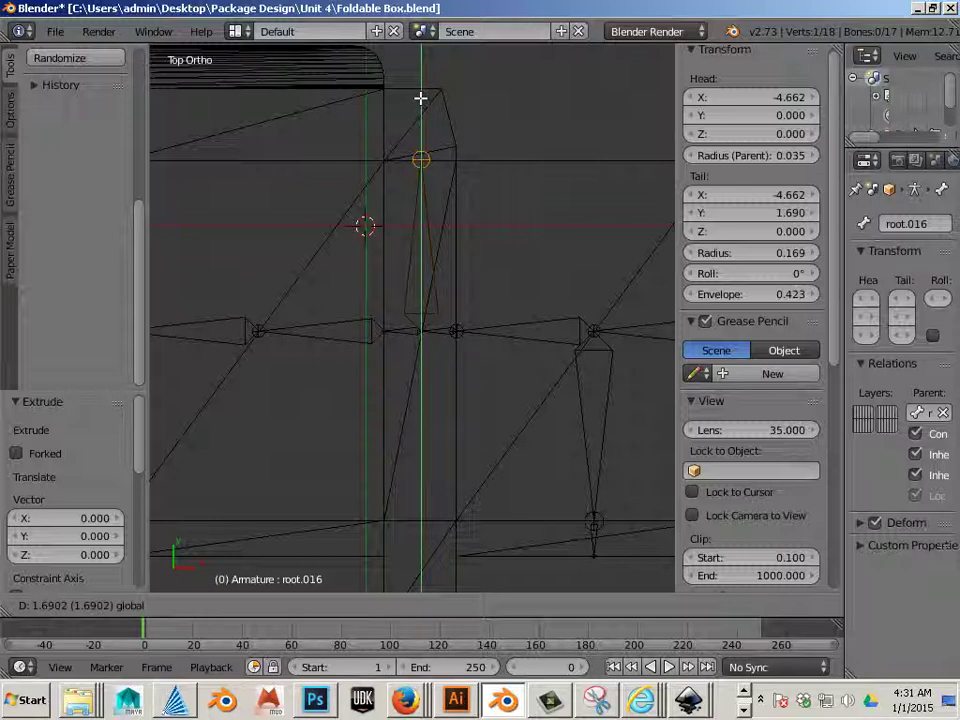
click(421, 99)
key(e)
right_click(421, 98)
key(g)
key(y)
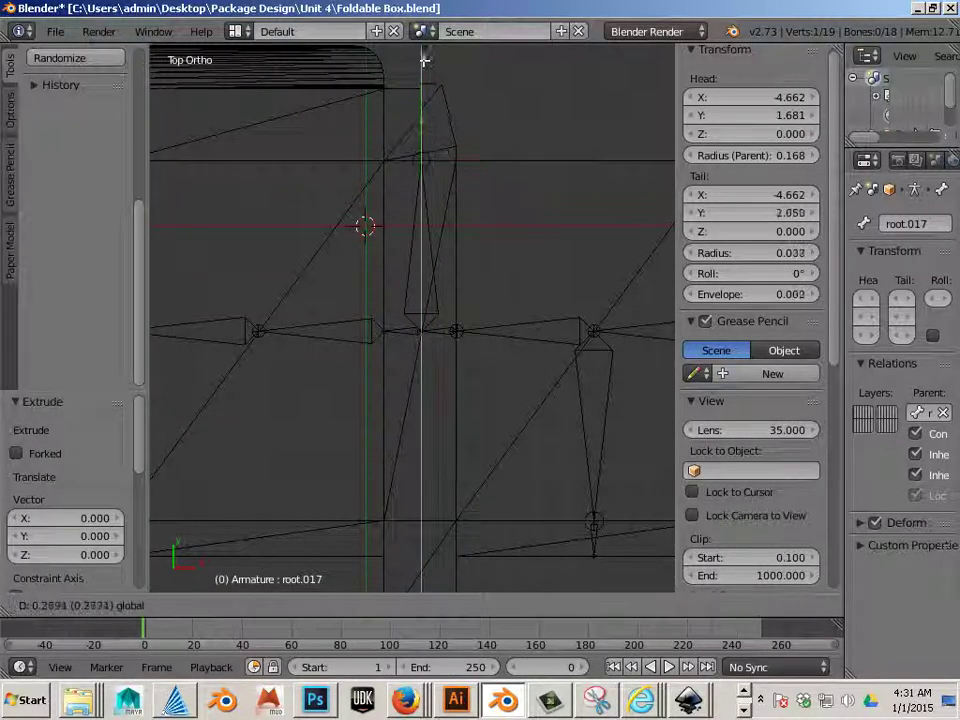
click(427, 577)
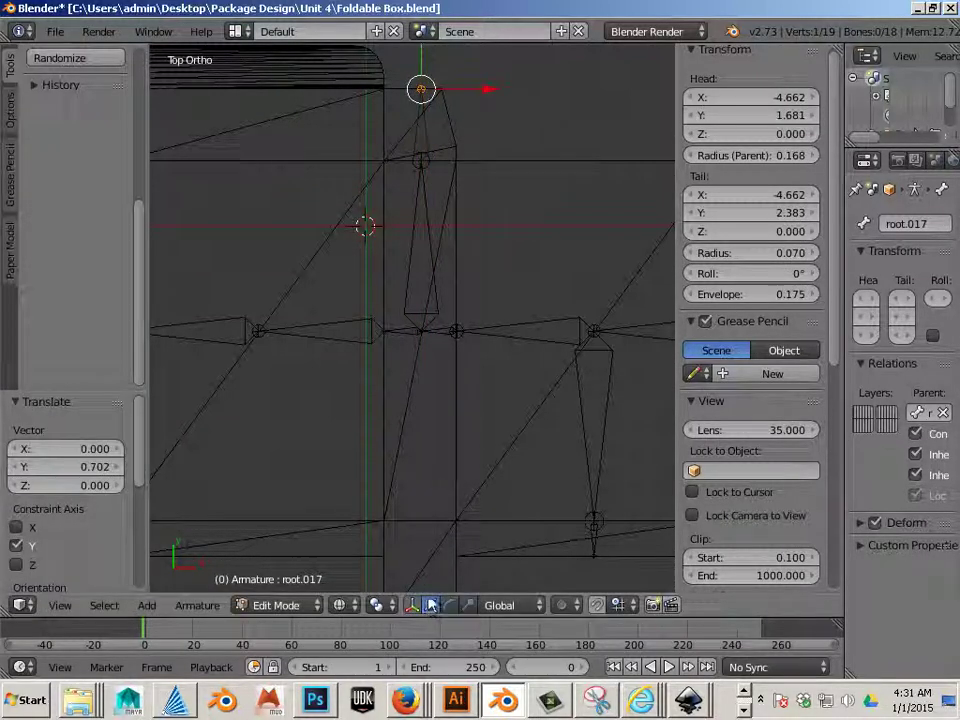
Extrude two downward flap bones from root.005, the first ending at Y -1.866
right_click(420, 331)
shift+middle_drag(426, 471, 403, 366)
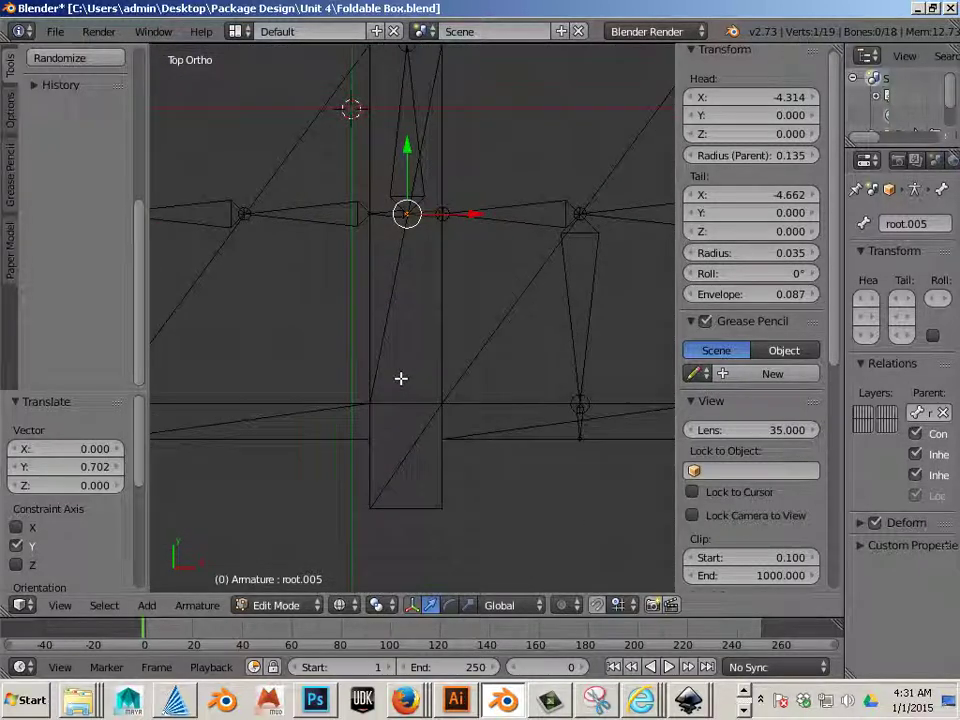
key(e)
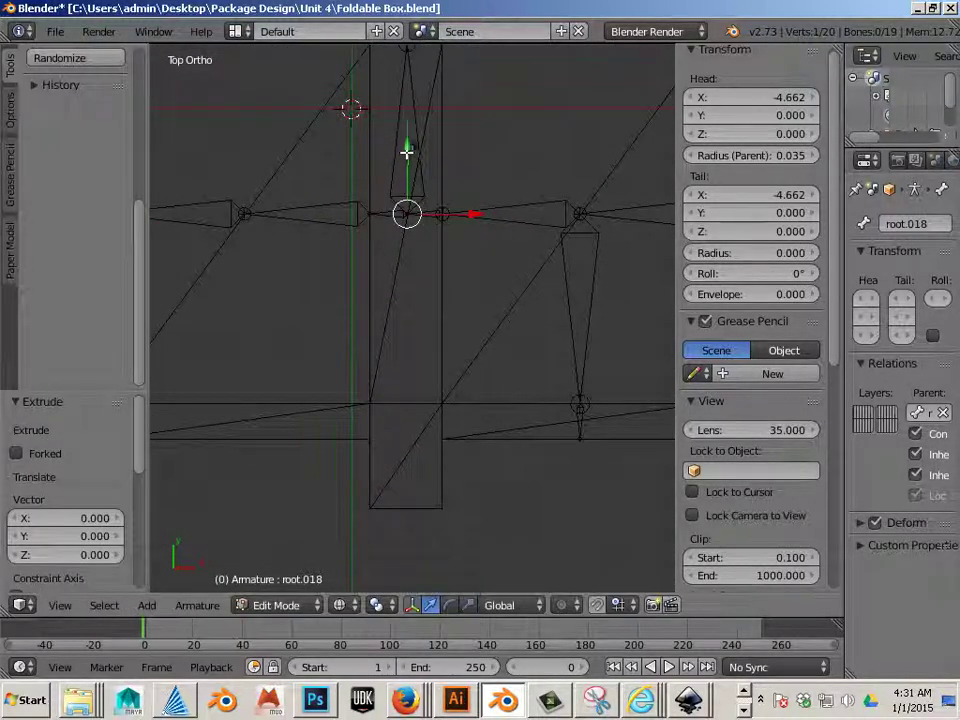
key(g)
key(y)
click(412, 337)
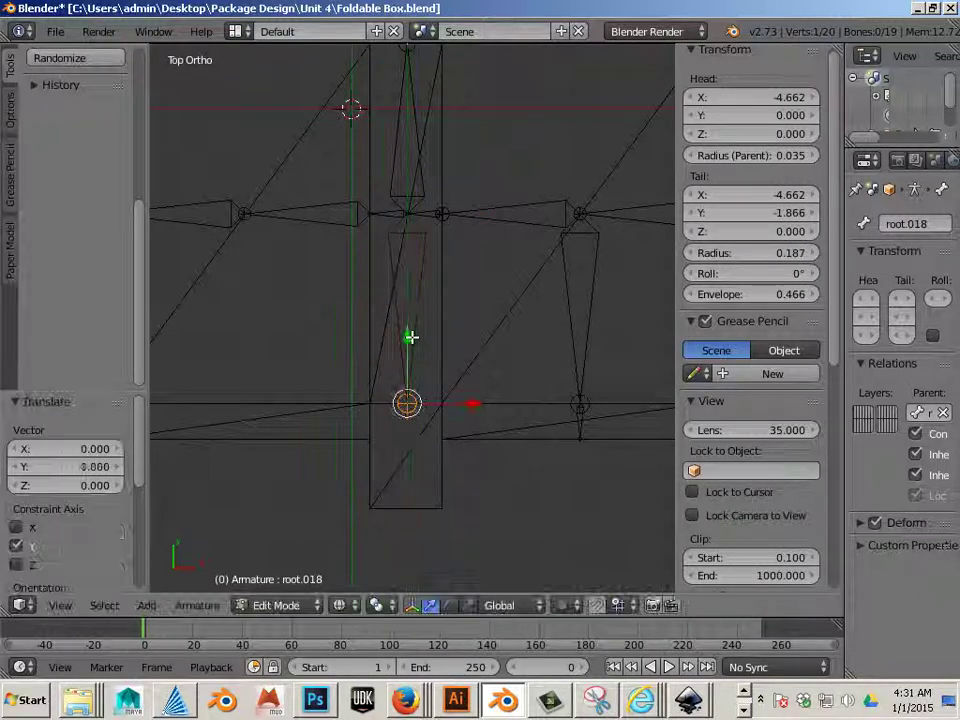
key(e)
key(g)
key(y)
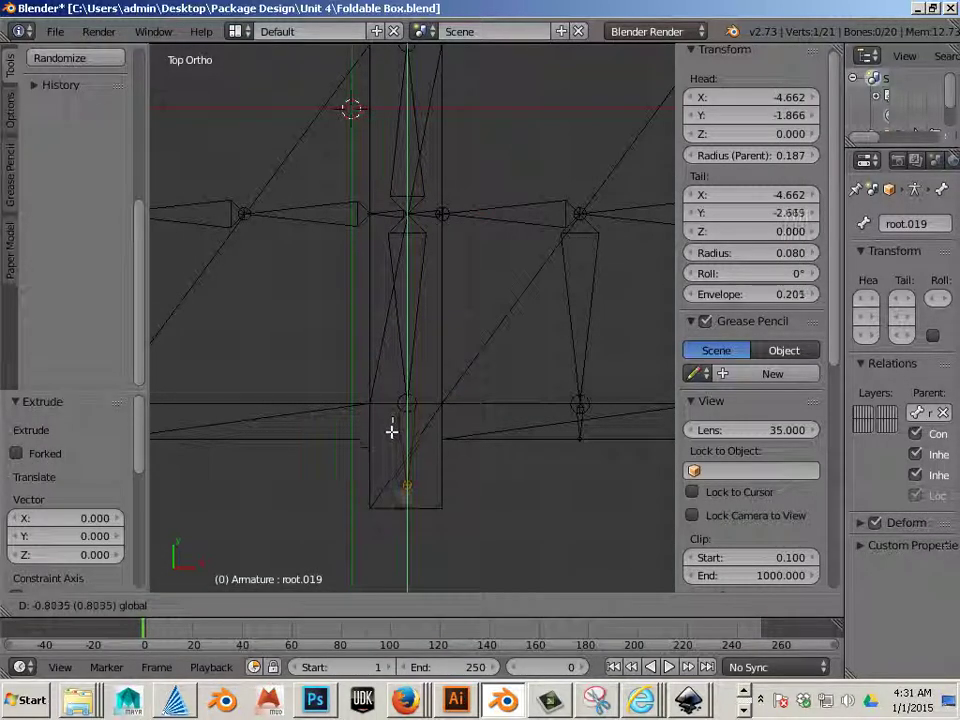
click(392, 441)
At root.007 (X -6.264), extrude two downward flap bones ending at Y -1.866 and -2.217
shift+middle_drag(301, 408, 442, 341)
right_click(430, 288)
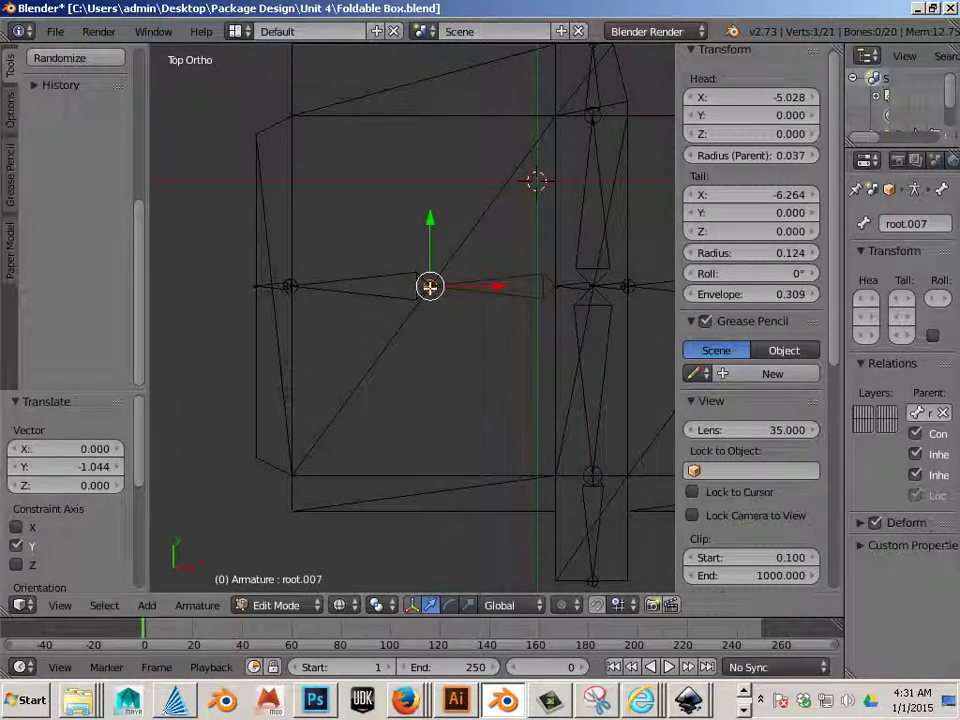
key(e)
key(y)
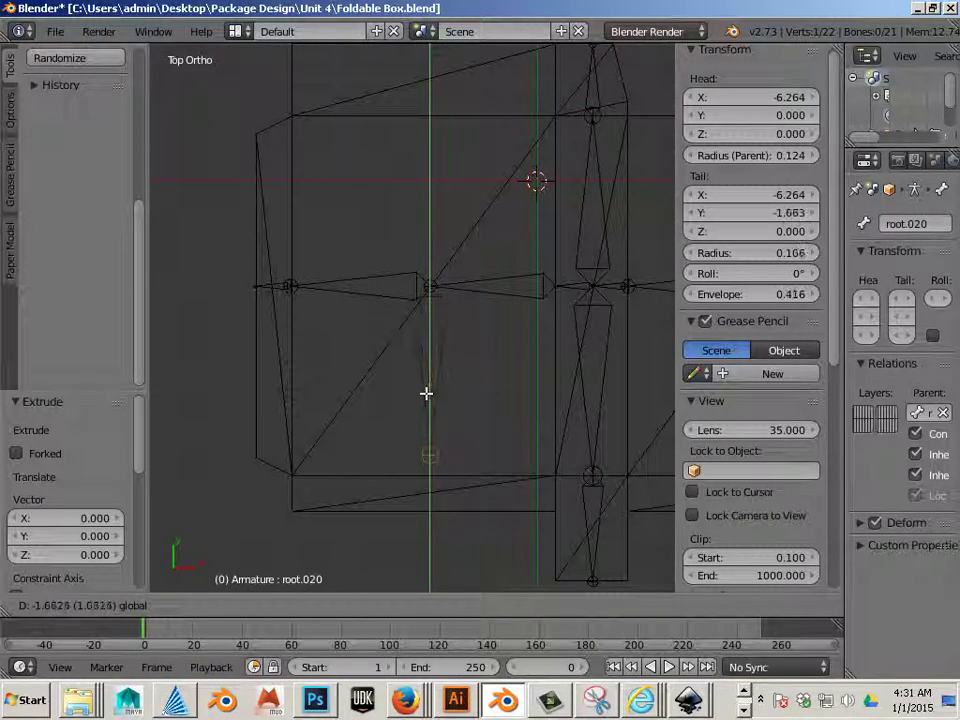
click(427, 410)
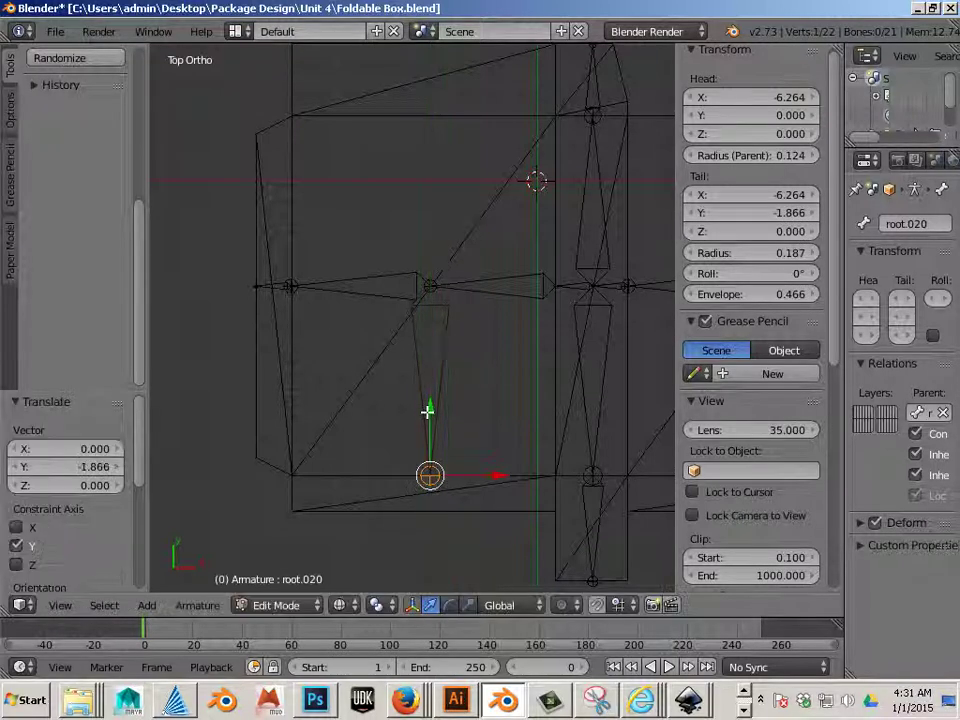
key(e)
click(429, 409)
key(g)
key(y)
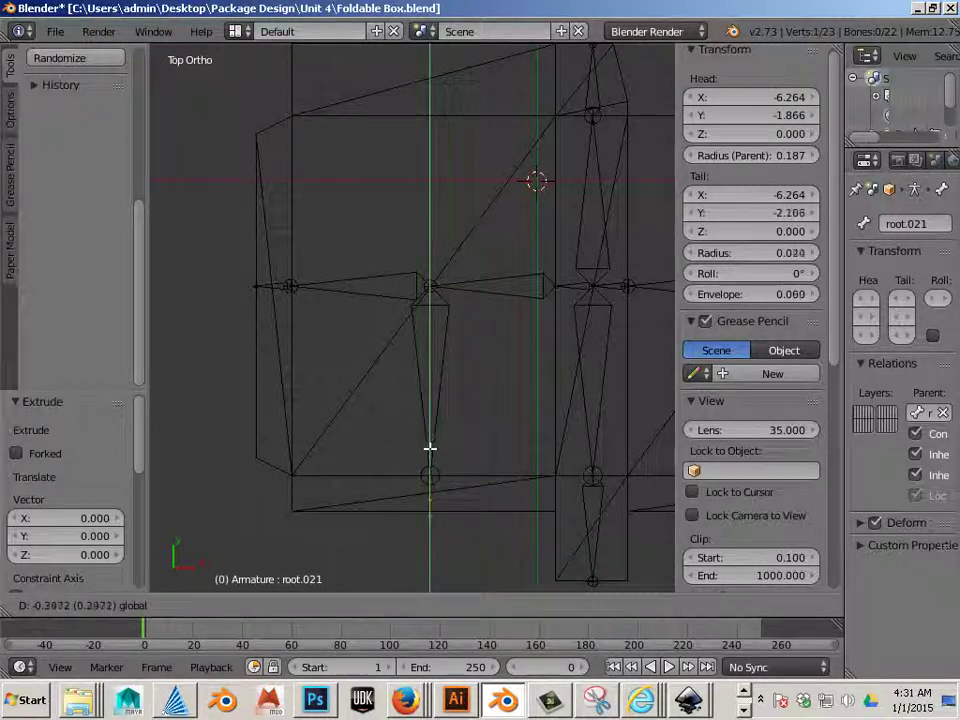
click(431, 445)
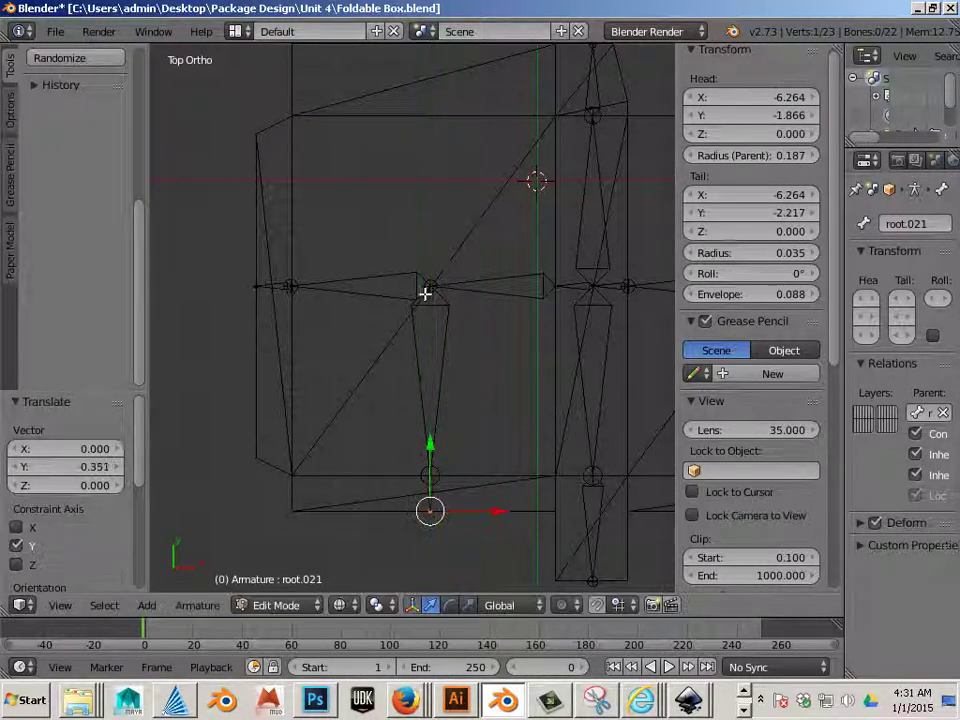
Extrude an upward flap bone from root.007 with its tail at Y 1.672
right_click(398, 401)
key(e)
right_click(398, 398)
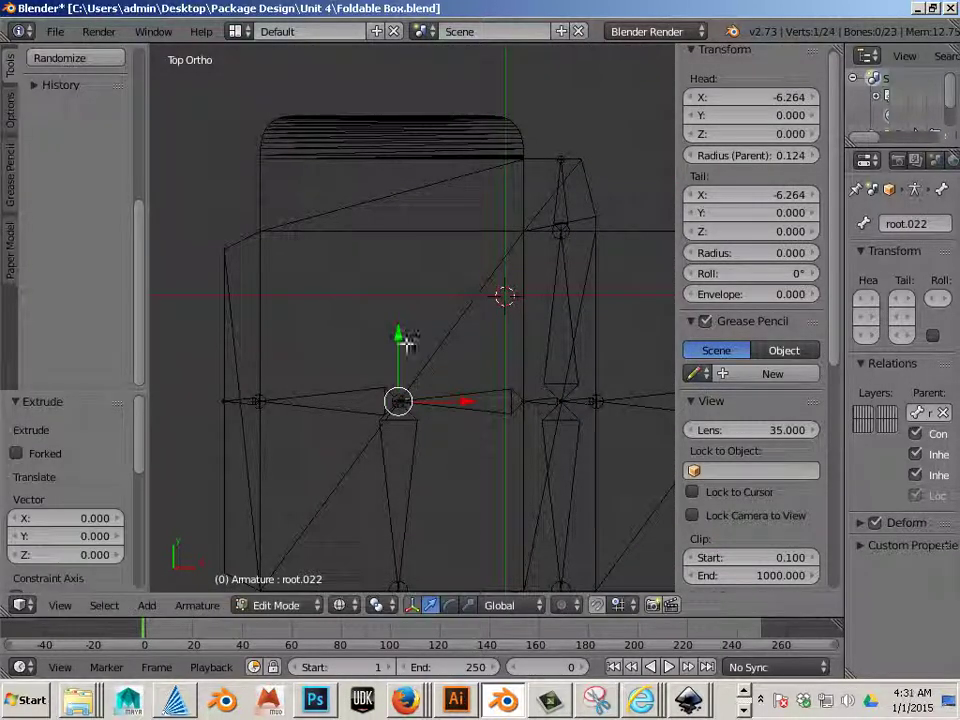
key(g)
key(y)
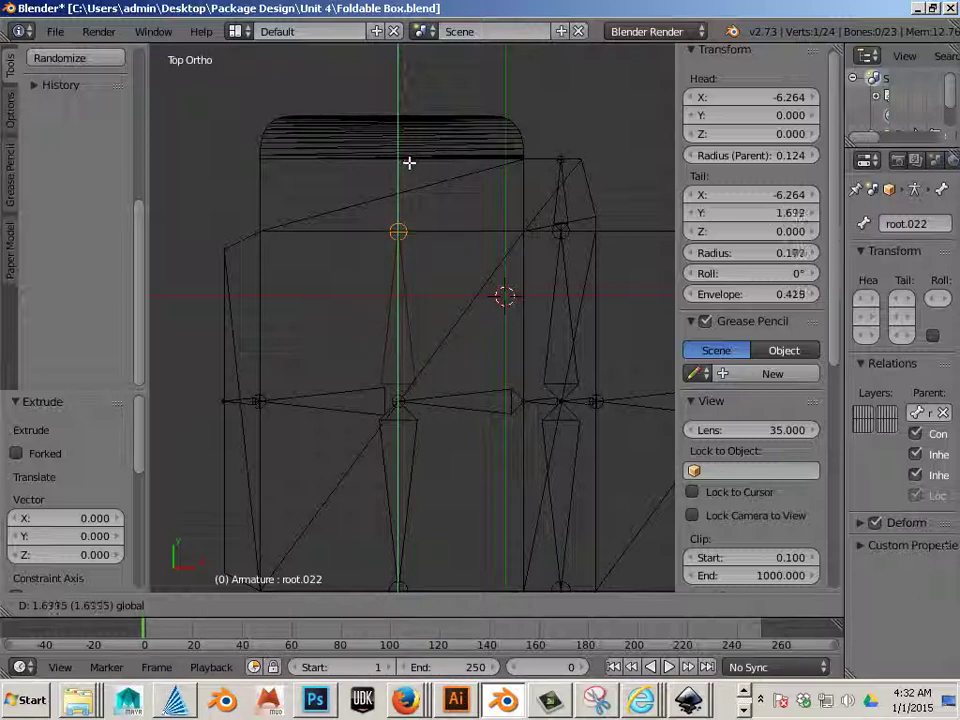
click(409, 162)
Extend that upper flap with two more bones, tails at Y 2.401 and 2.817
shift+middle_drag(422, 175, 404, 295)
key(e)
right_click(403, 291)
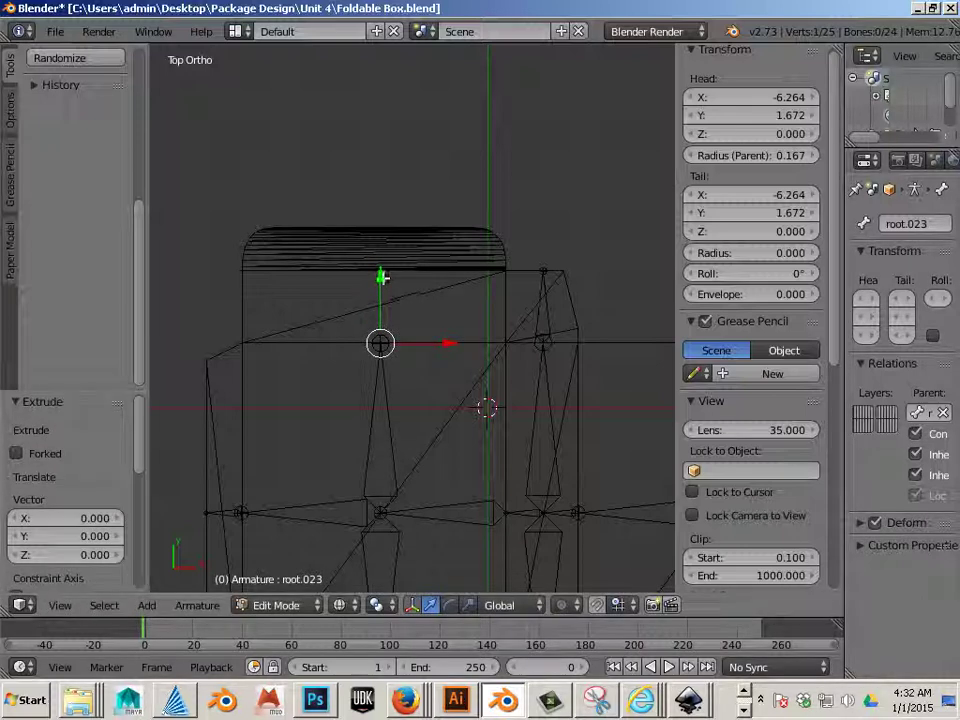
key(g)
key(y)
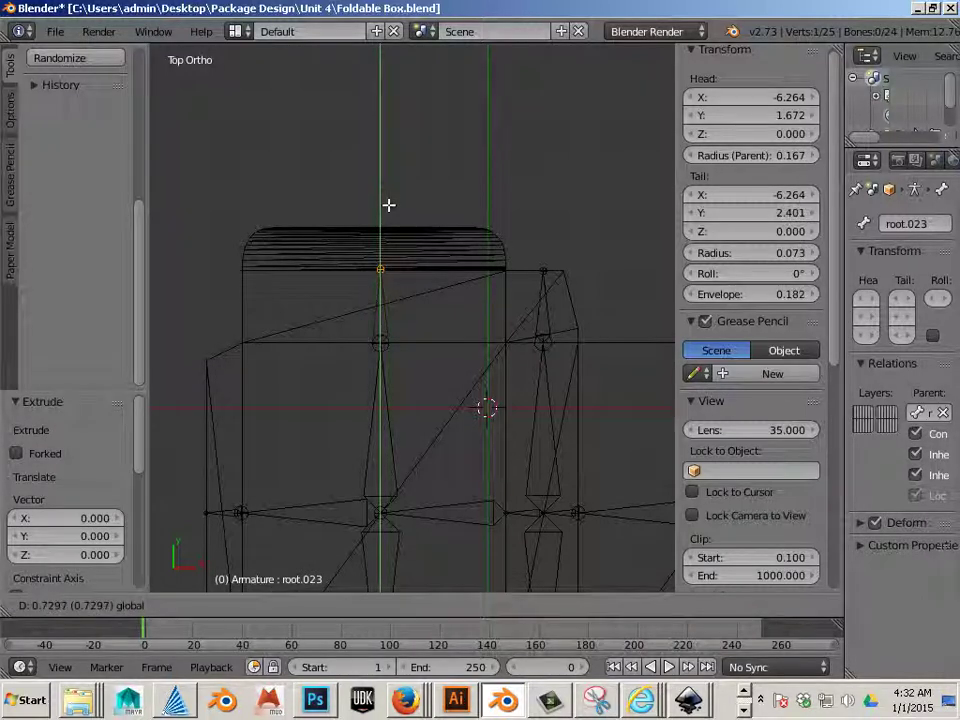
click(388, 204)
key(e)
right_click(384, 205)
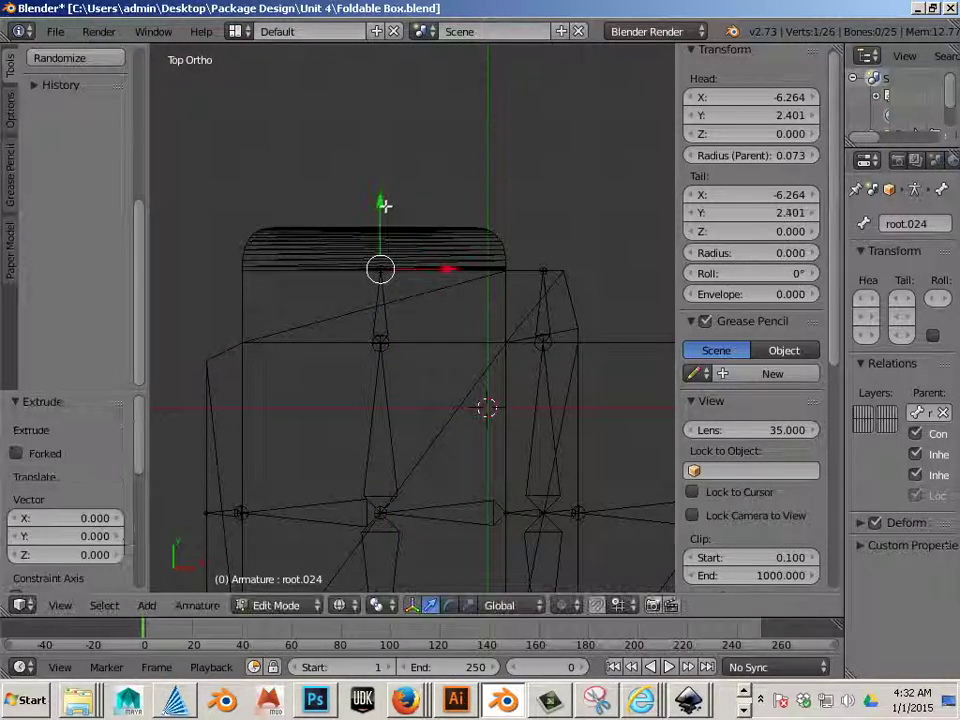
key(g)
key(y)
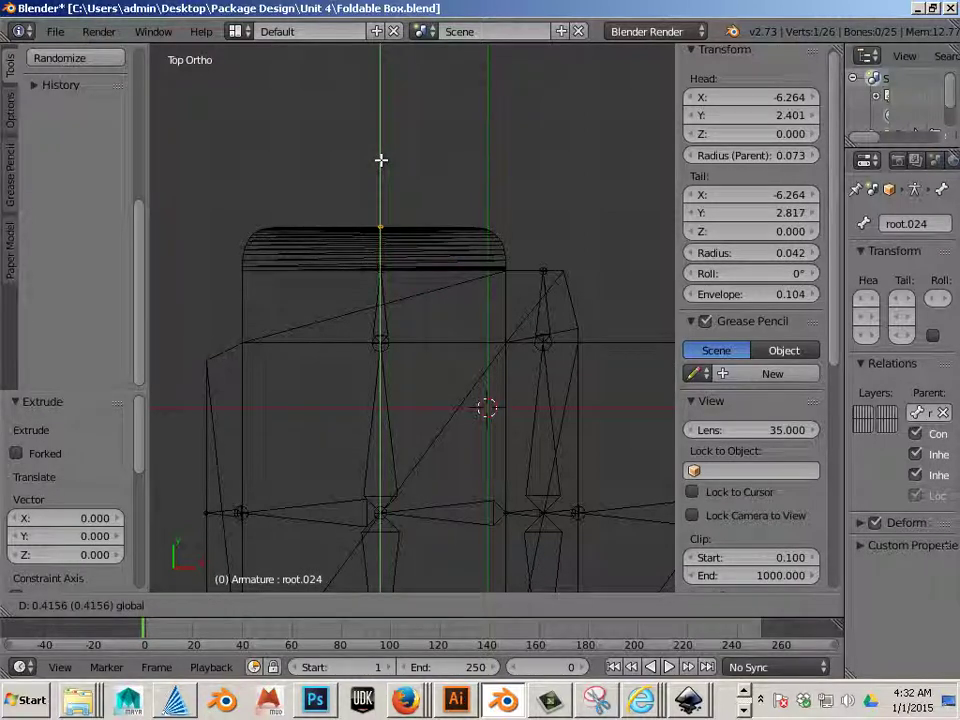
click(381, 160)
shift+middle_drag(336, 435, 467, 386)
Zoom out and pan so the entire 25-bone armature over the box net is visible
scroll(467, 388, down, 3)
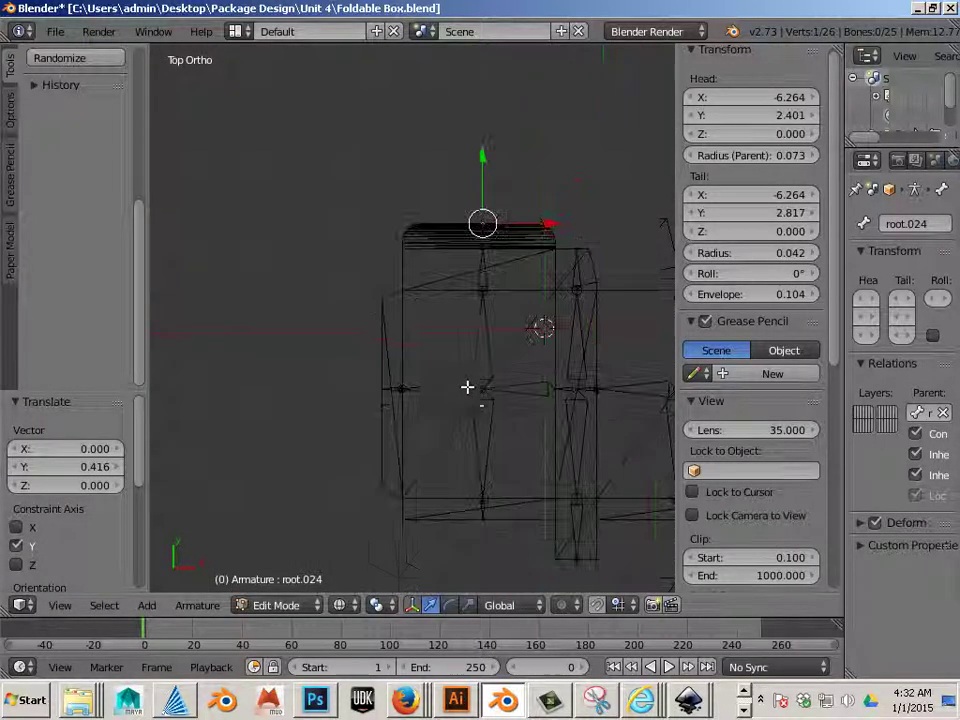
shift+middle_drag(516, 426, 324, 396)
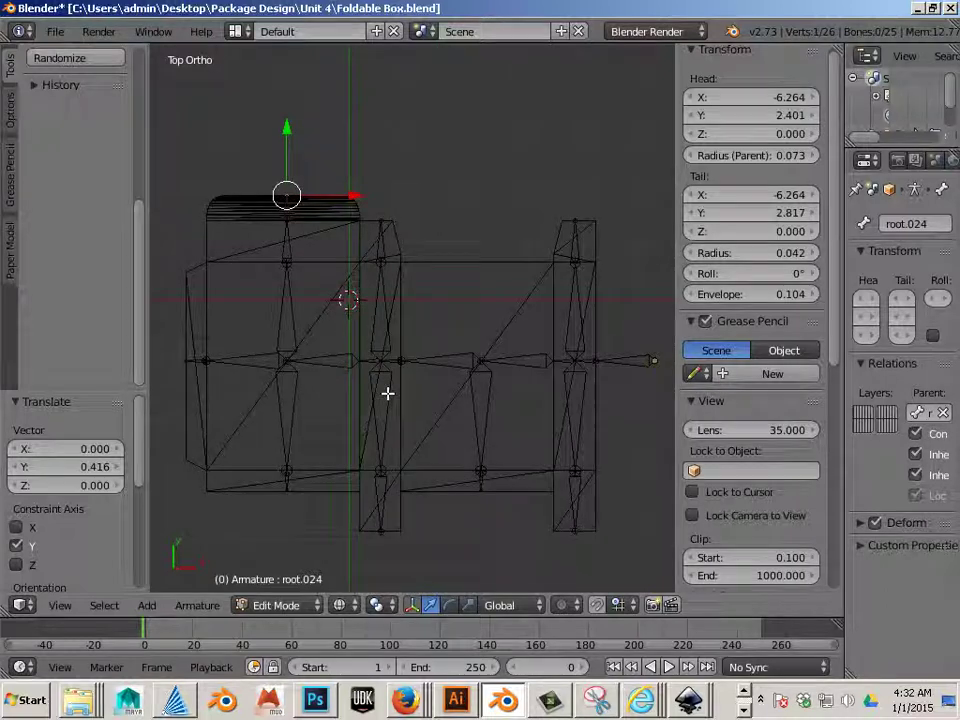